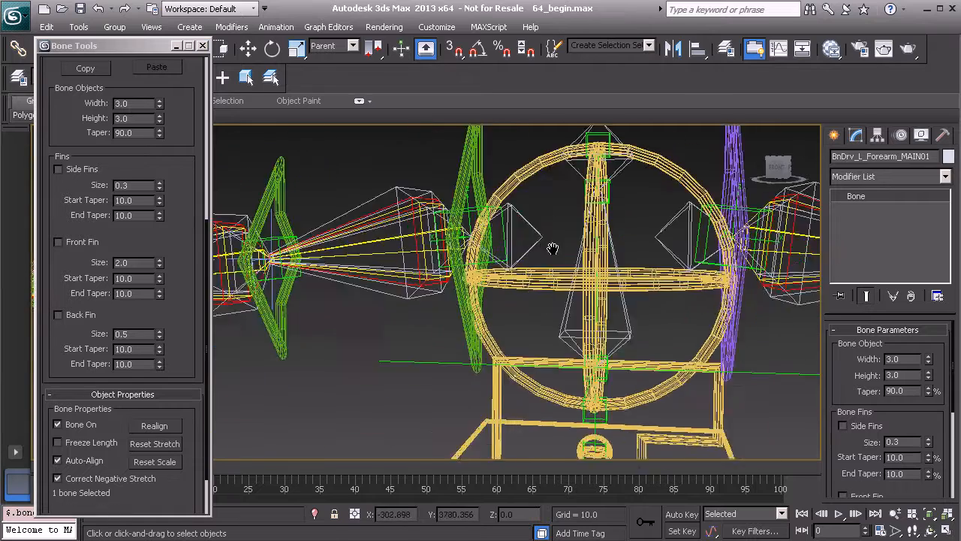
Step: Turn off Freeze Length for the BnDrv_R_Shoulder_MAIN01 and BnDrv_R_Forearm_MAIN01 bones, and close Bone Tools
middle_click_drag(369, 251, 529, 243)
left_click(612, 239)
left_click(104, 437)
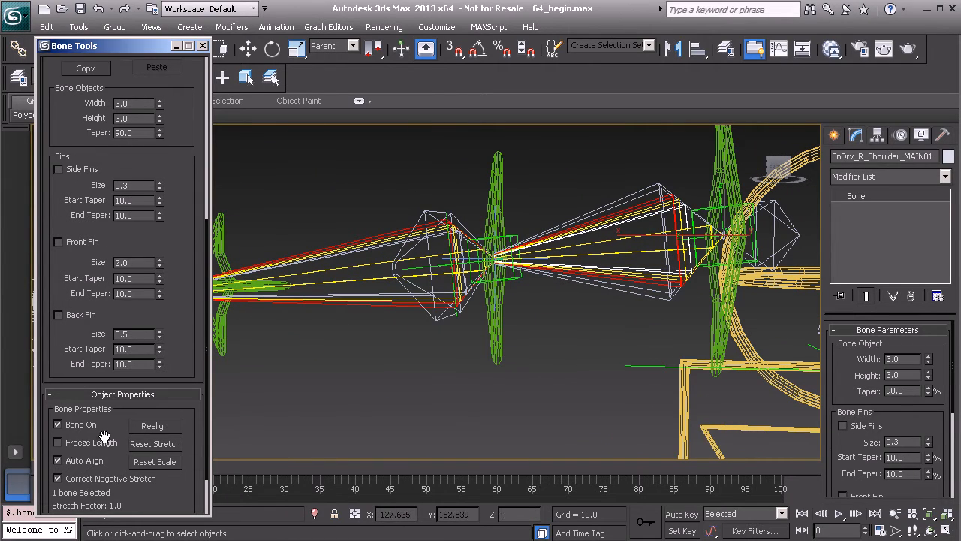
left_click(367, 244)
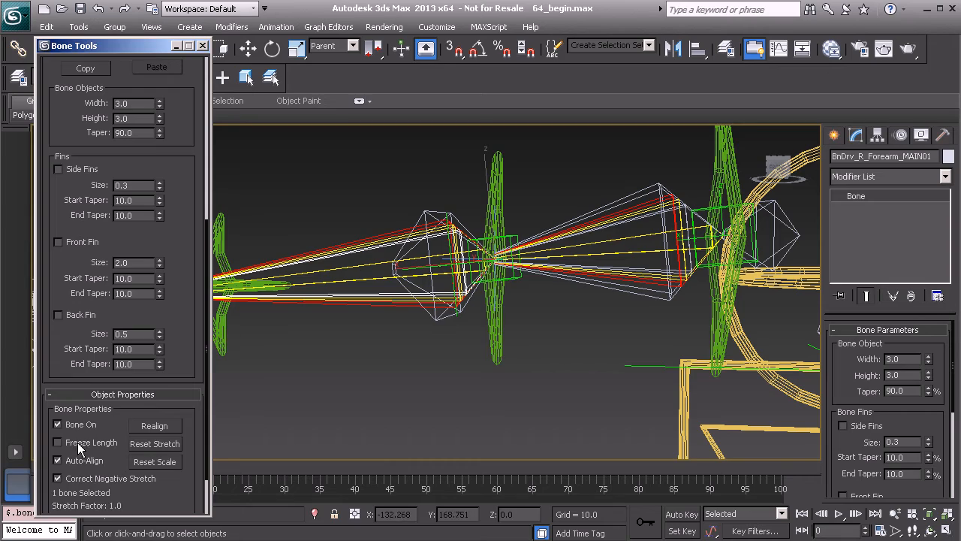
left_click(203, 45)
Step: Assign a Float Expression controller to the Zero Pos XYZ X Position of the BnDrv_L_Forearm_MAIN01 bone
middle_click_drag(667, 281, 362, 294)
middle_click_drag(524, 216, 402, 224)
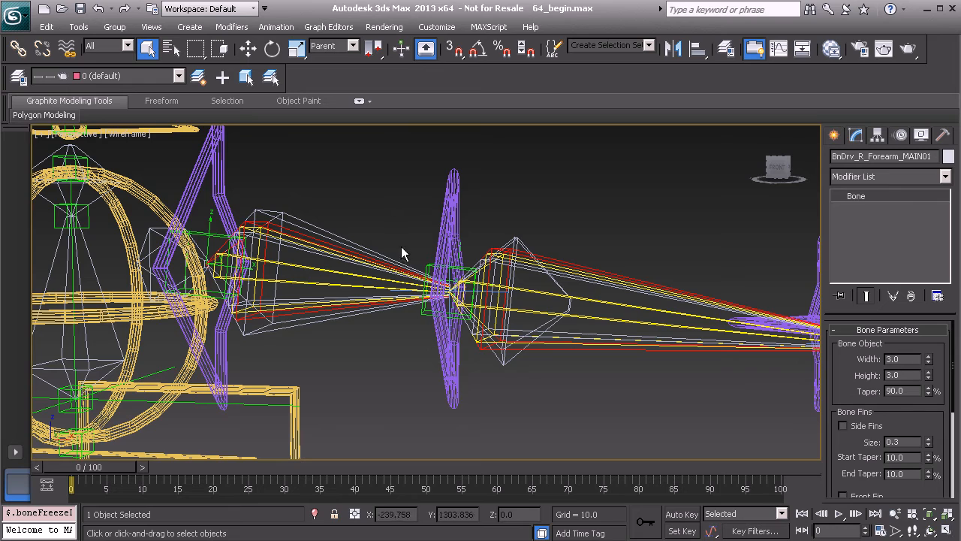
middle_click_drag(519, 263, 481, 243)
scroll(480, 243, "down", 1)
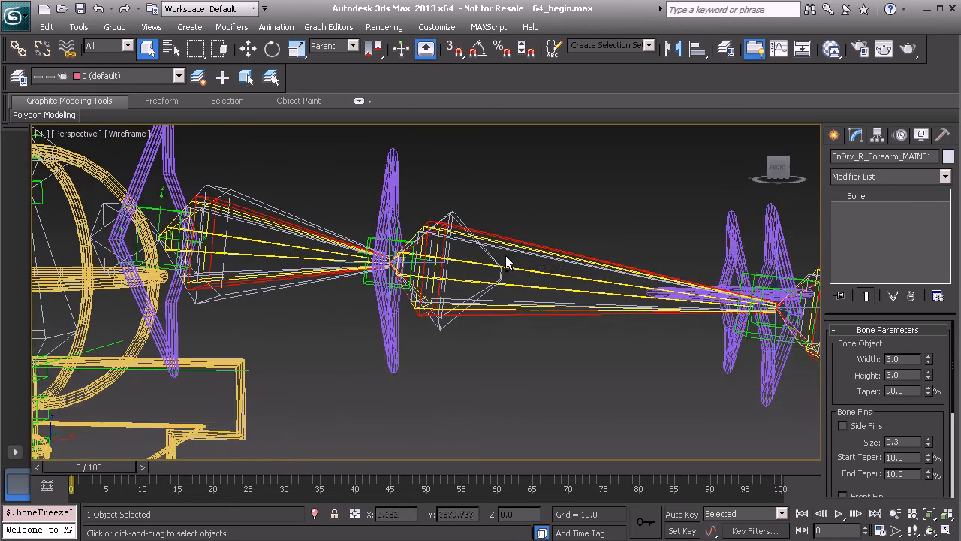
left_click(489, 249)
scroll(428, 256, "up", 2)
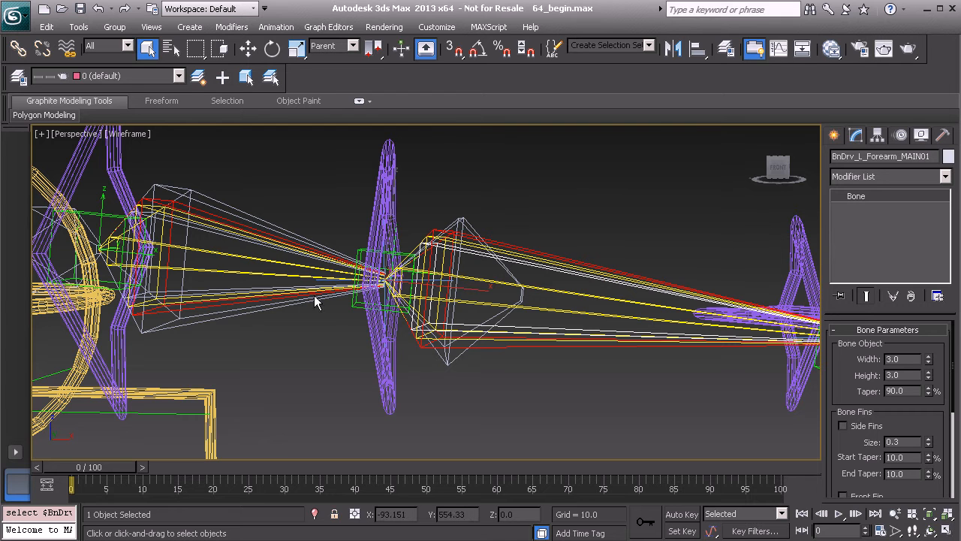
left_click(904, 136)
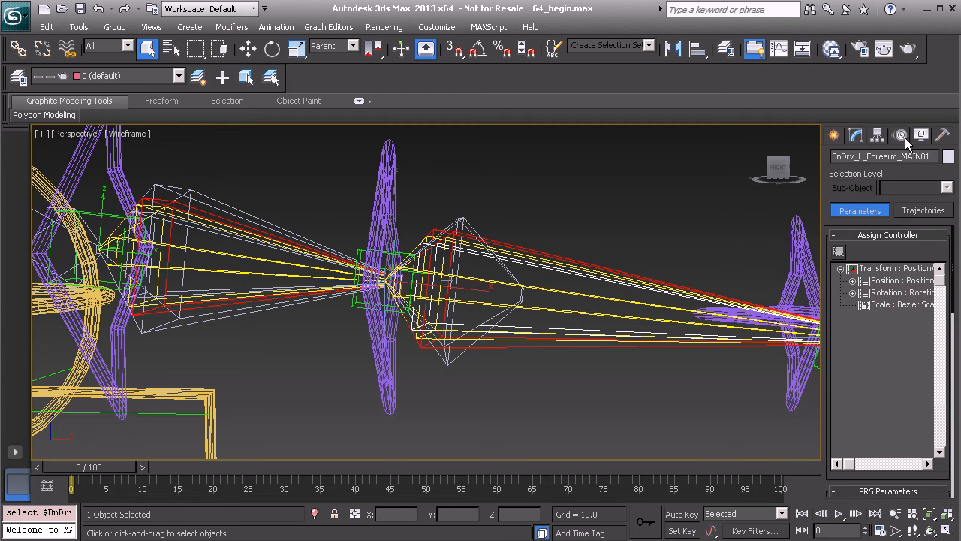
left_click(852, 280)
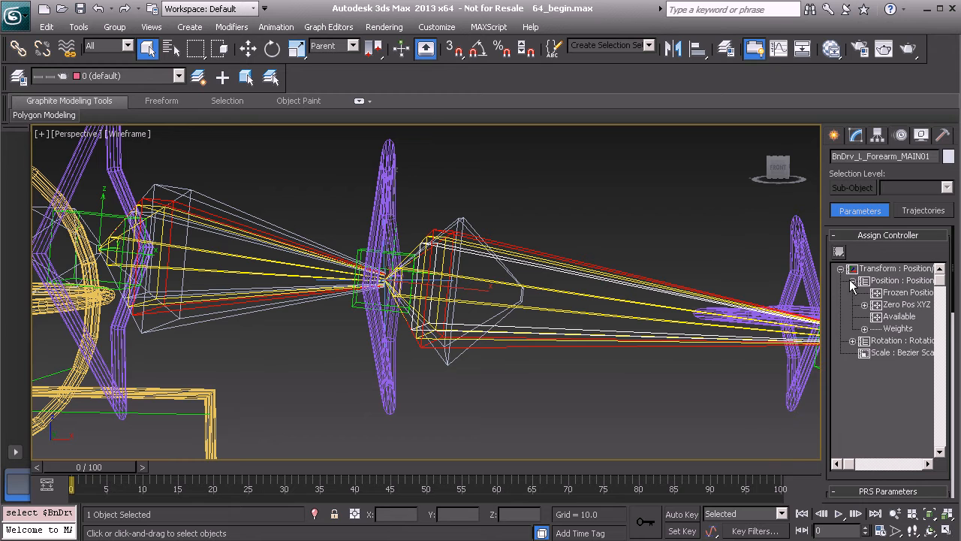
left_click(865, 305)
left_click(907, 316)
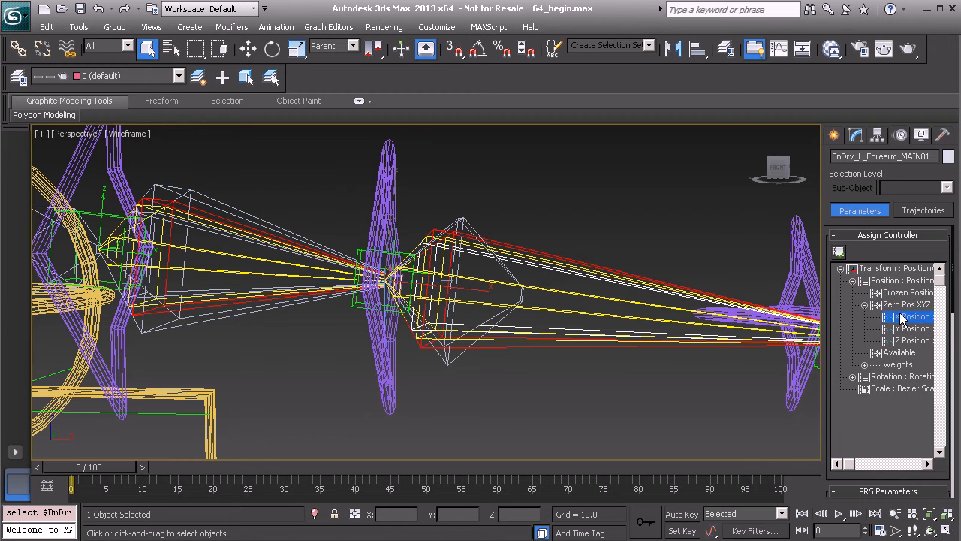
left_click(839, 252)
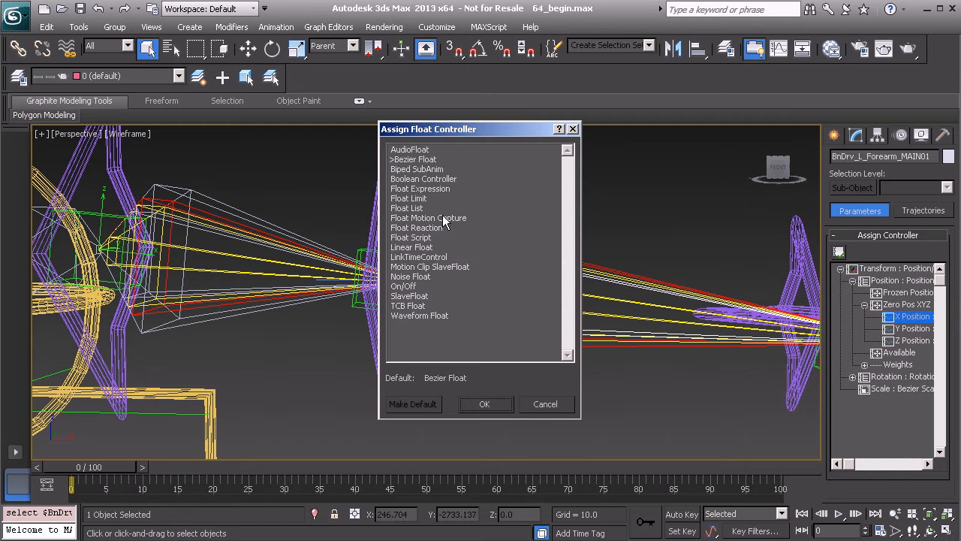
left_click(422, 189)
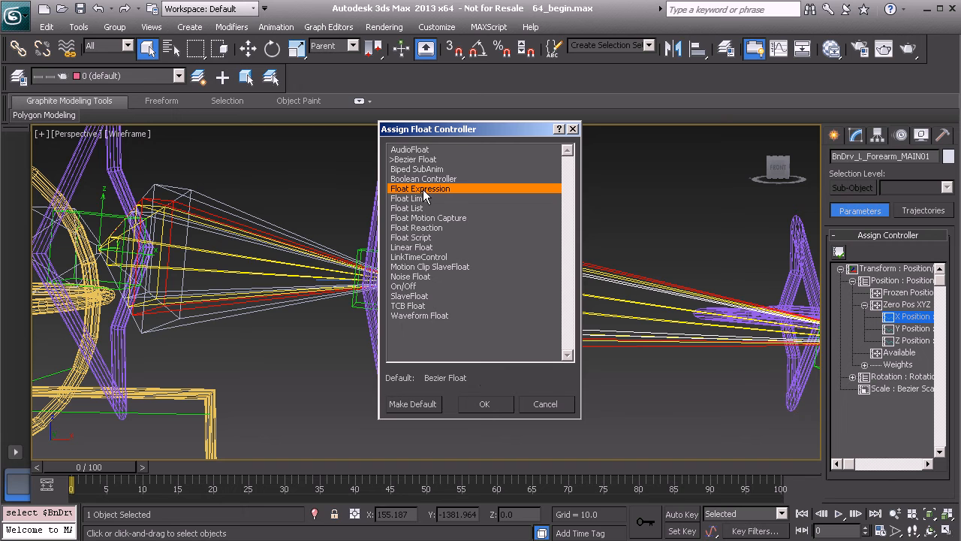
left_click(484, 404)
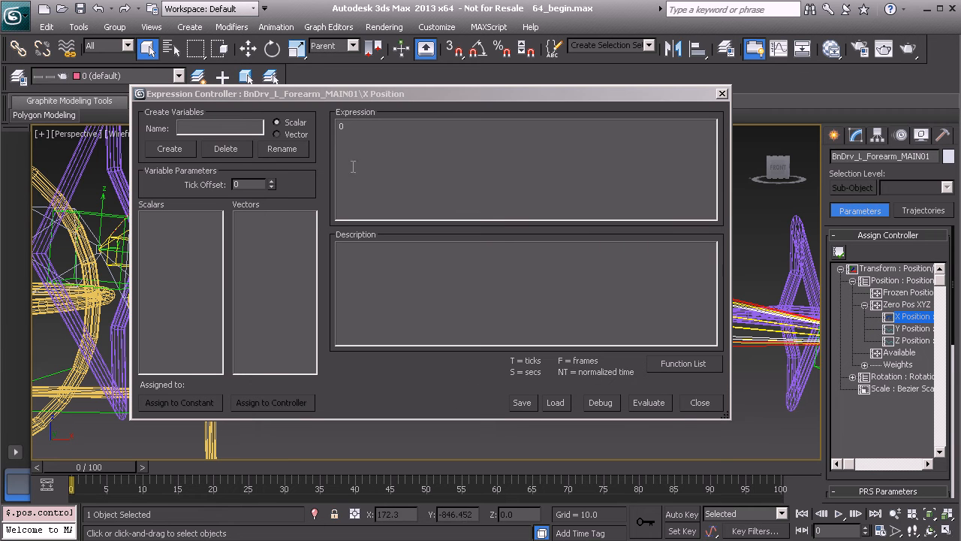
Step: Create three scalar variables named ikfk, ik_x and fk_x for the X Position expression
left_click(225, 128)
type("ikfk")
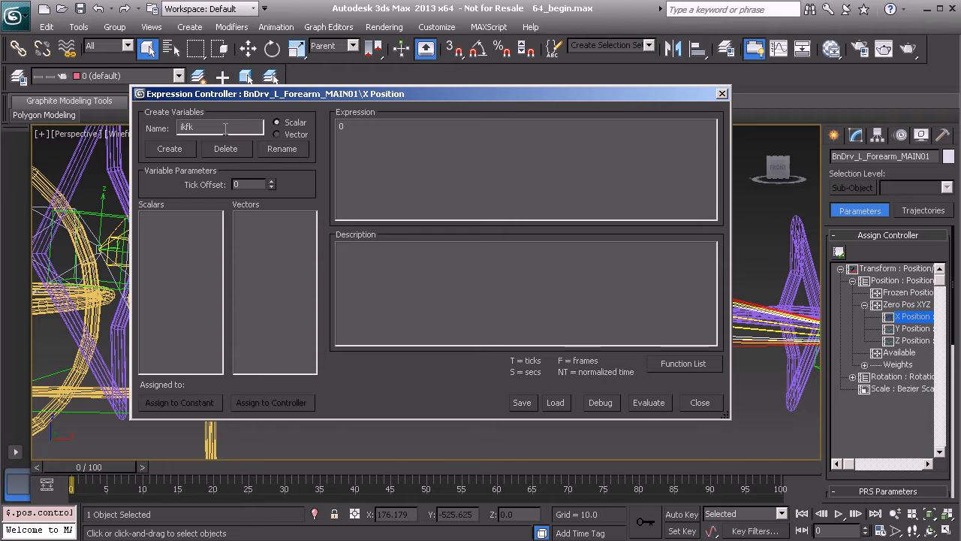
left_click(169, 149)
double_click(213, 126)
type("ik")
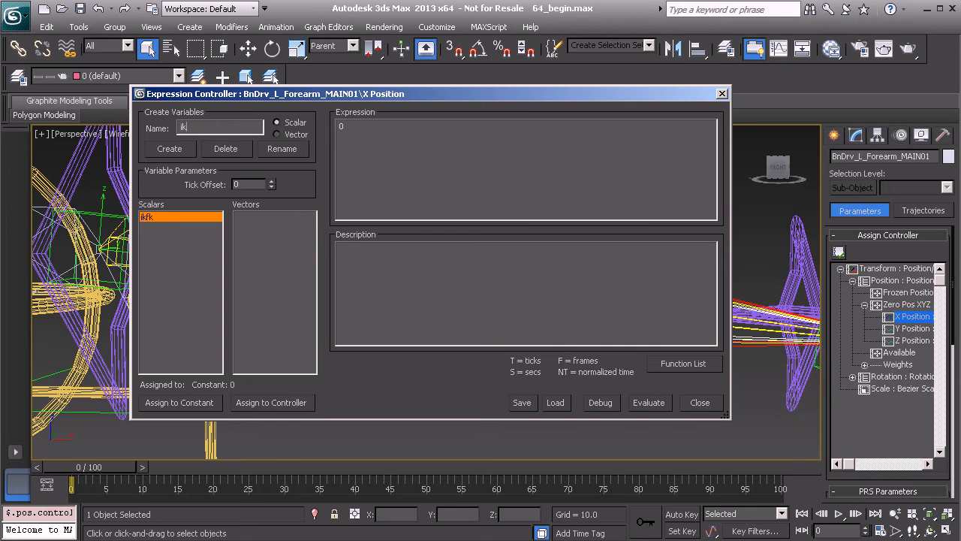
type("_x")
left_click(182, 148)
double_click(213, 127)
type("fk")
left_click(183, 147)
Step: Assign the fk_x variable to the Zero Pos XYZ X Position controller of BnDrv_L_Forearm_FK01
left_click(274, 404)
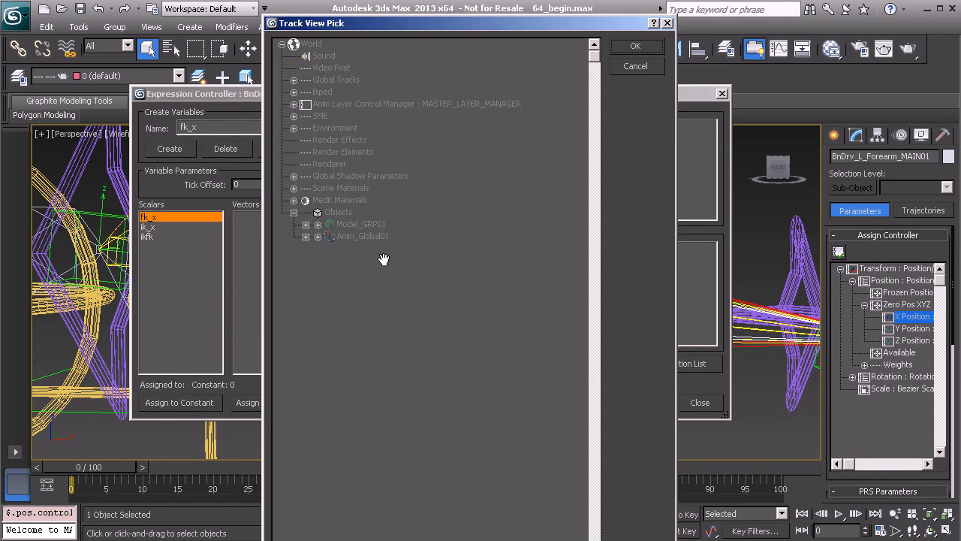
left_click(306, 236)
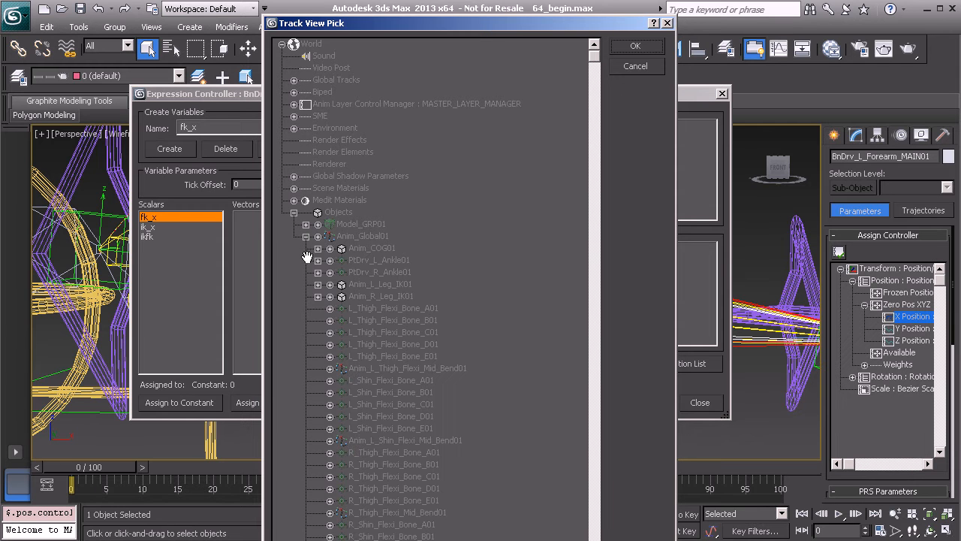
left_click(317, 249)
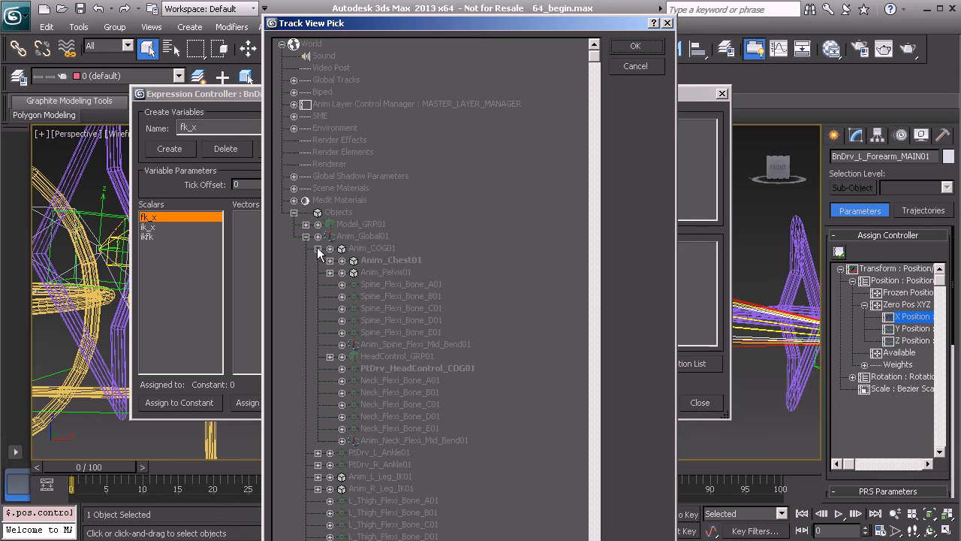
left_click(330, 260)
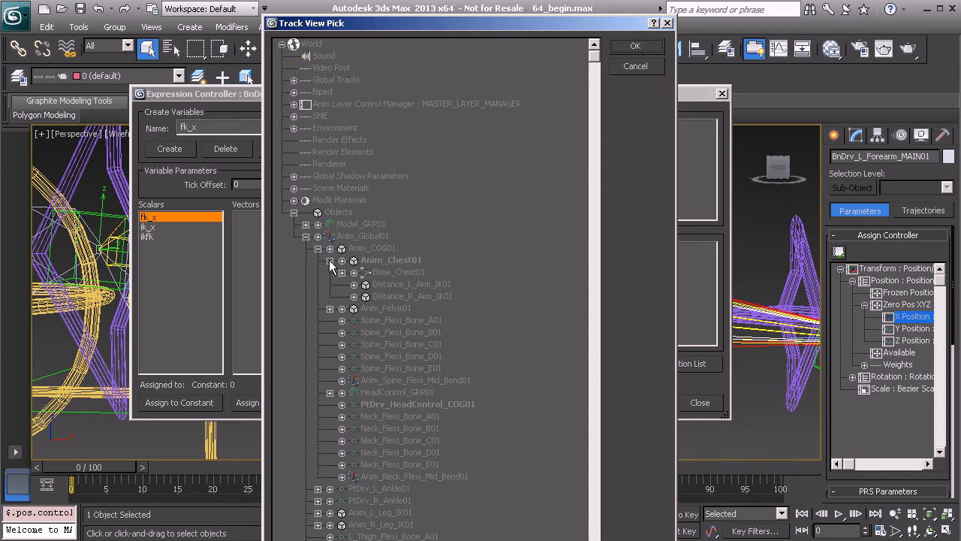
left_click(354, 272)
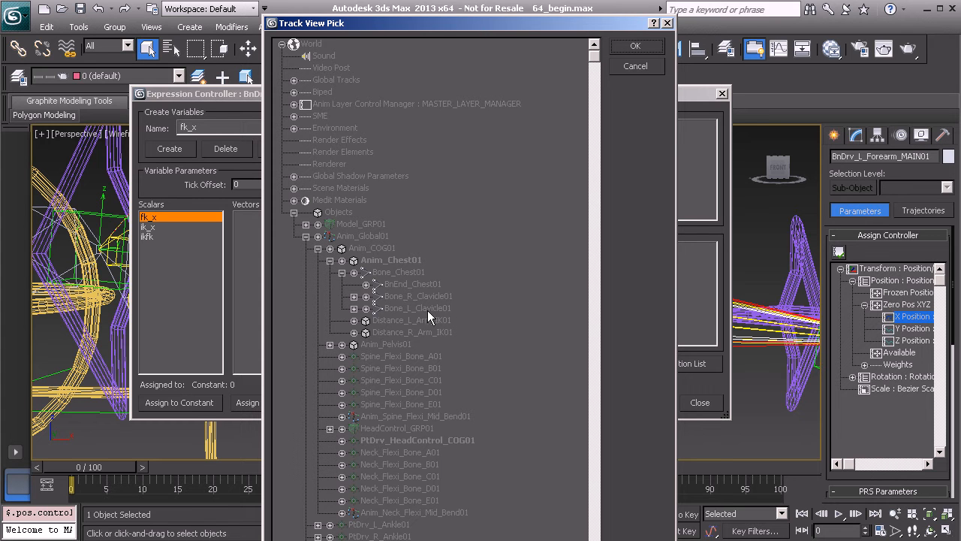
left_click(354, 307)
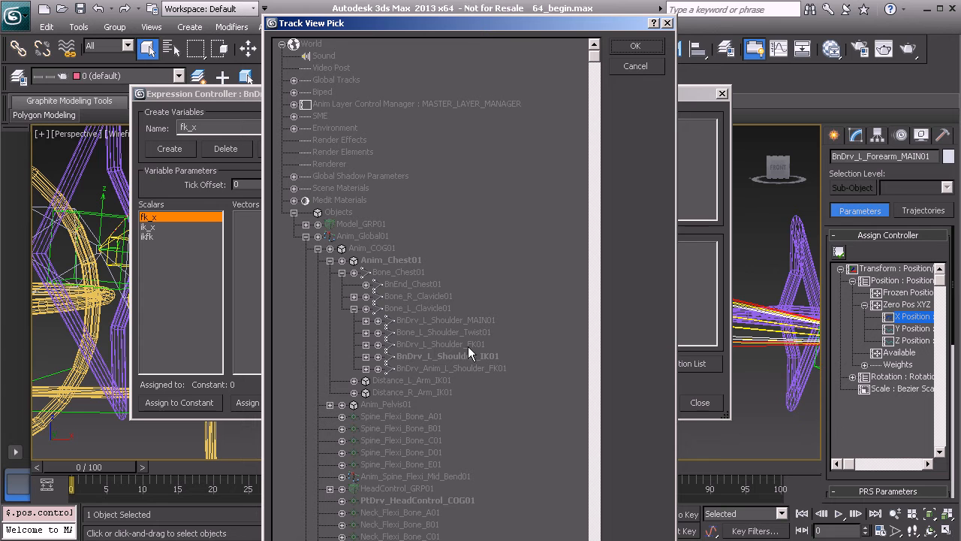
left_click(365, 344)
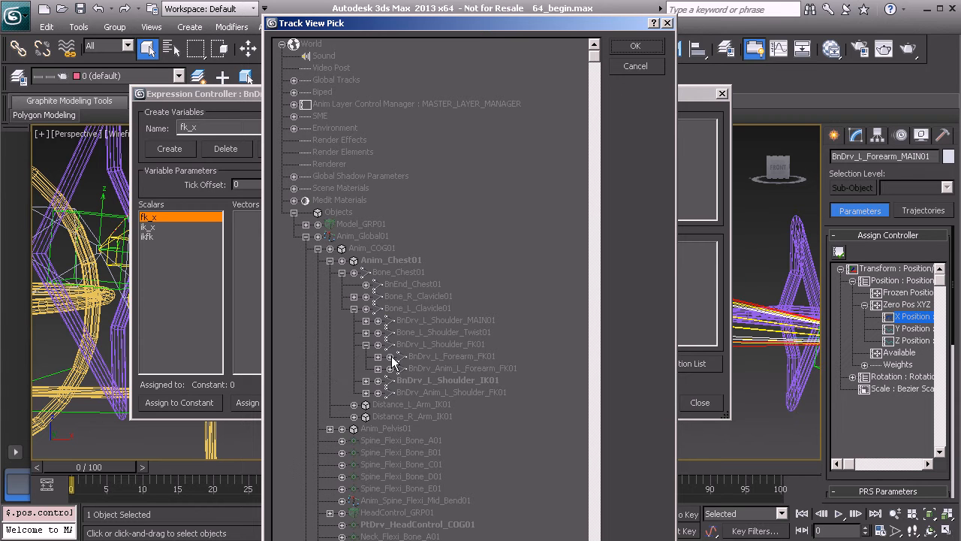
left_click(390, 356)
left_click(402, 369)
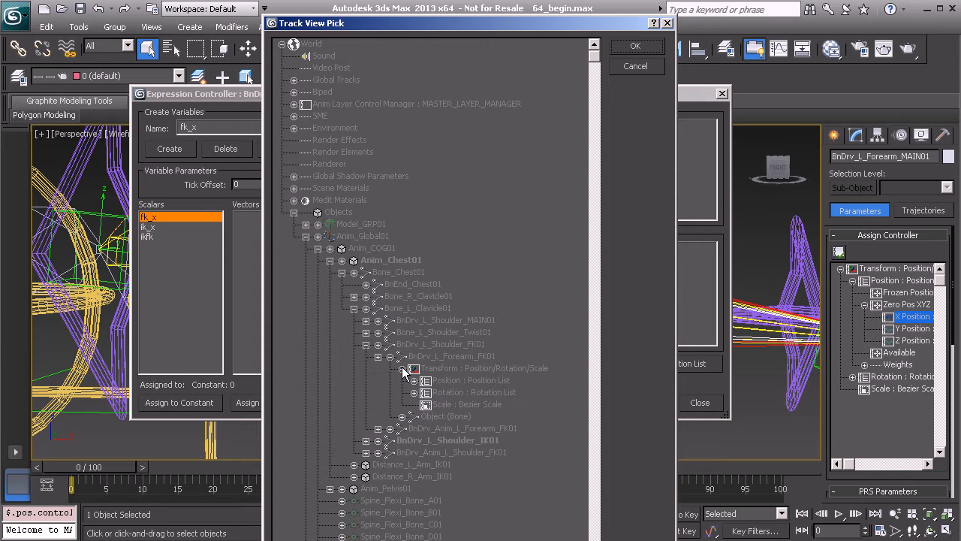
left_click(414, 380)
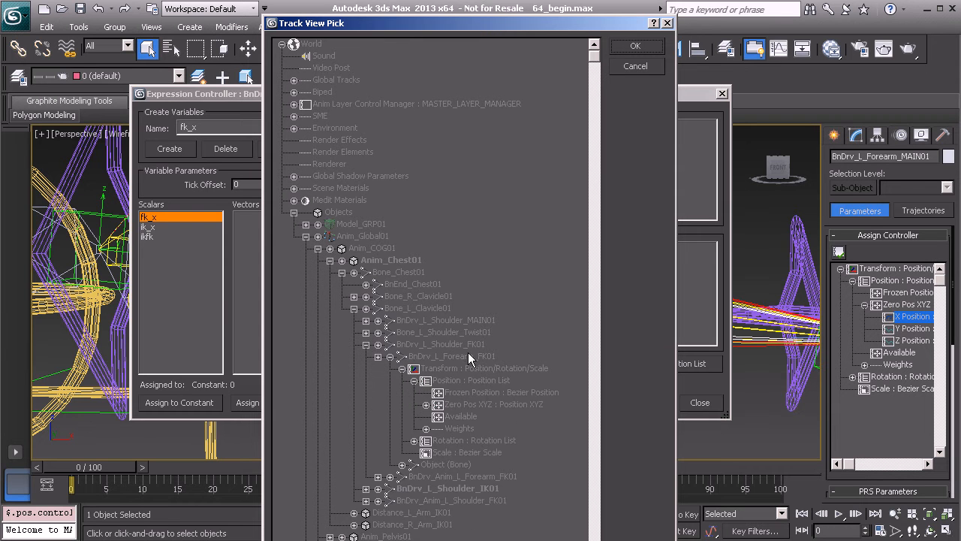
scroll(409, 180, "down", 5)
left_click(366, 236)
left_click(409, 250)
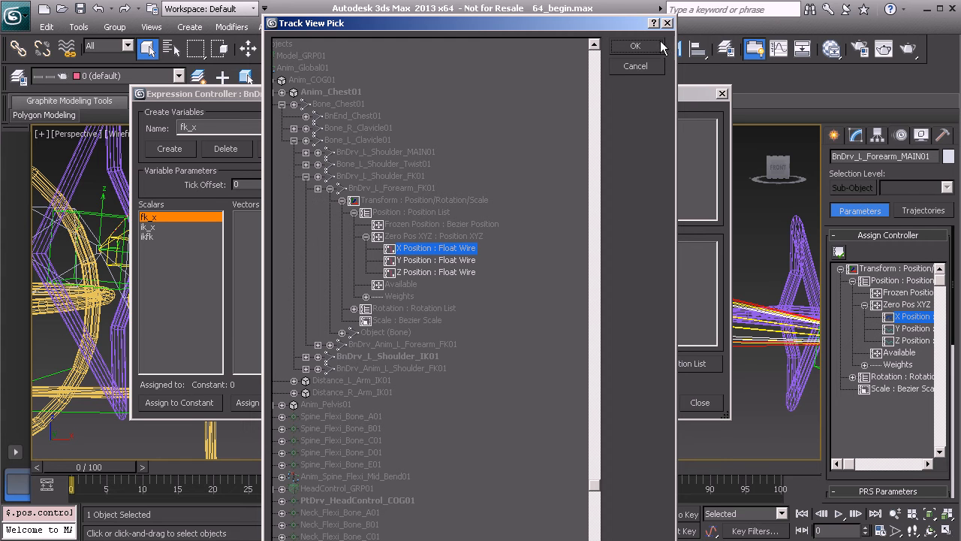
left_click(637, 45)
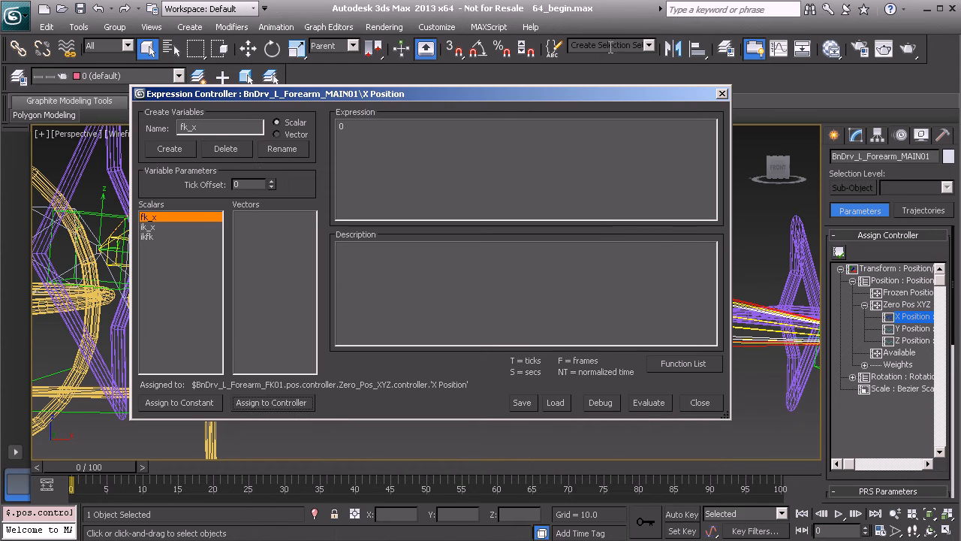
Step: Assign the ik_x variable to the X Position under Zero Pos XYZ in the FK Sub-Control of BnDrv_L_Forearm_IK01
left_click(152, 227)
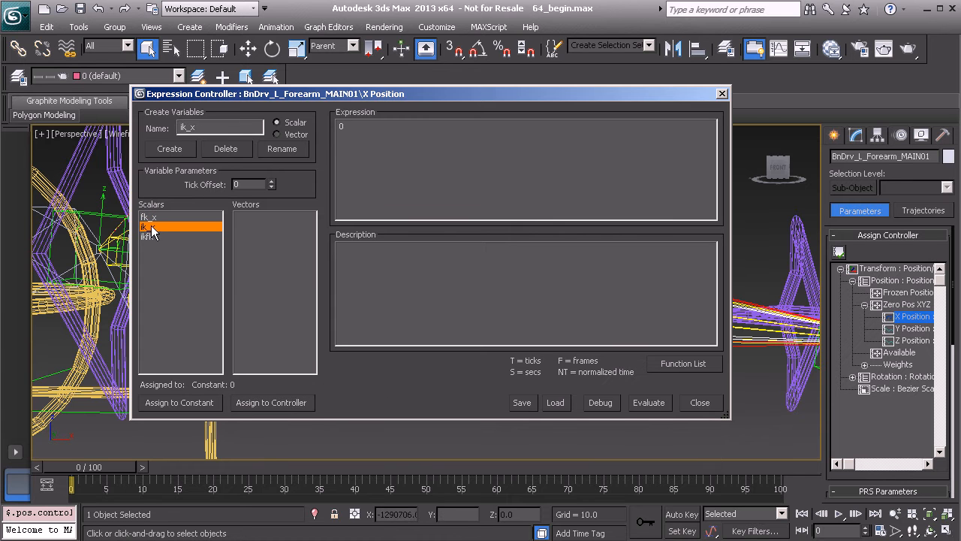
left_click(280, 401)
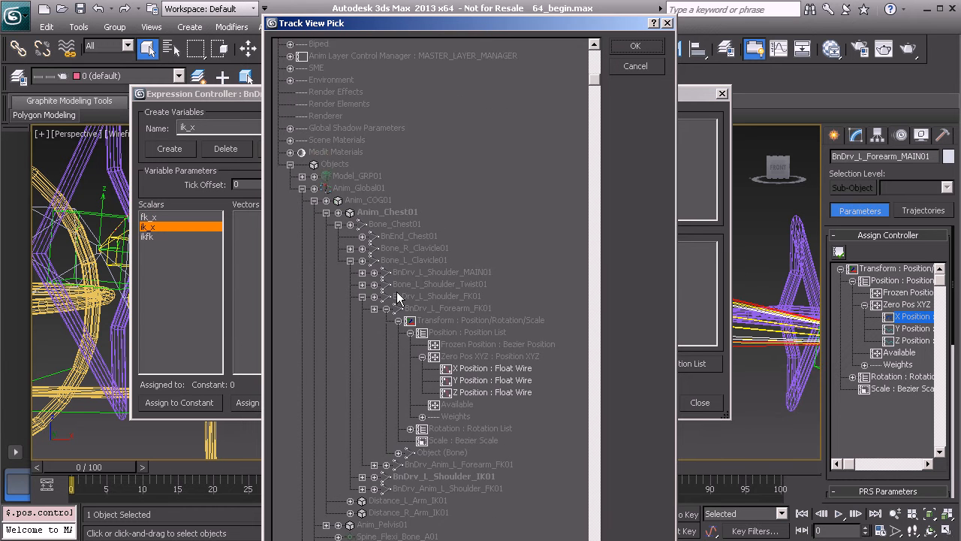
left_click_drag(353, 261, 350, 214)
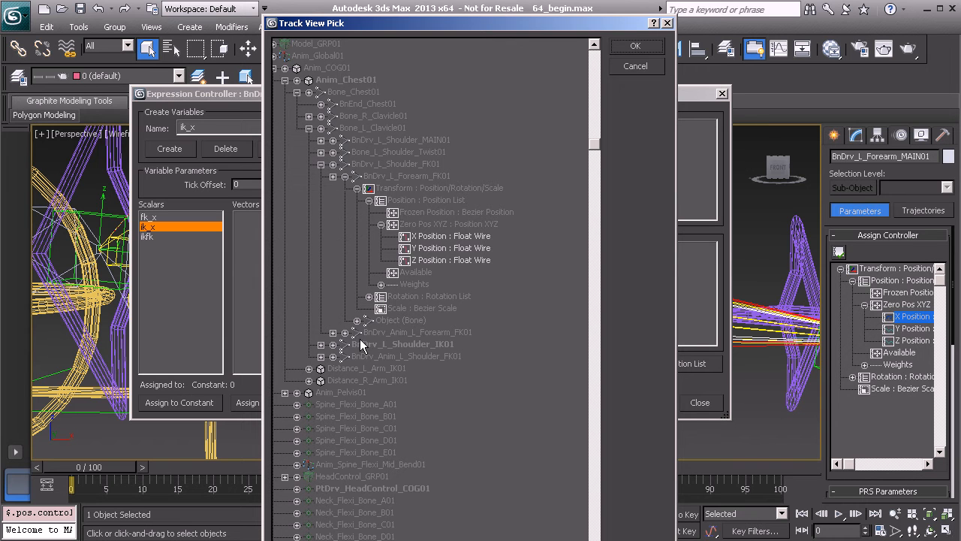
left_click(321, 345)
scroll(354, 338, "down", 1)
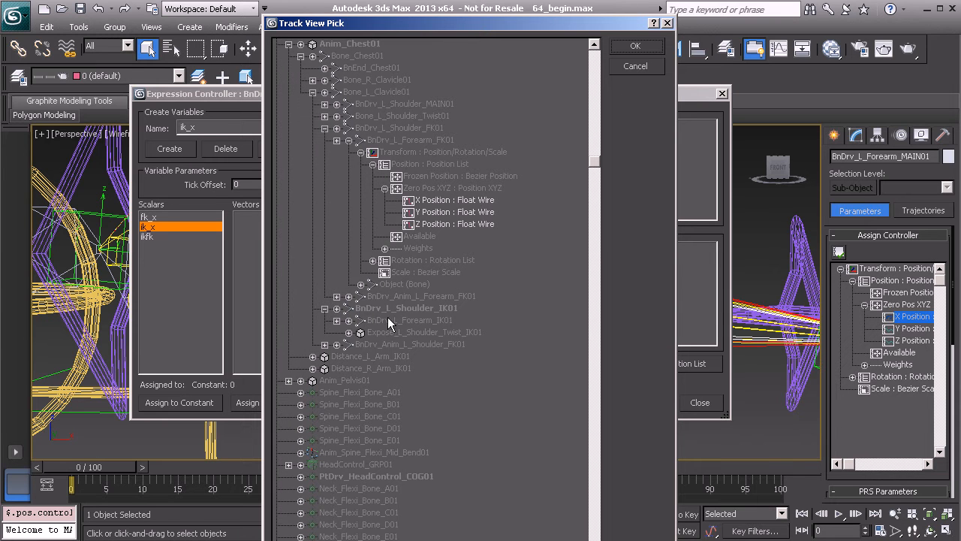
left_click(349, 320)
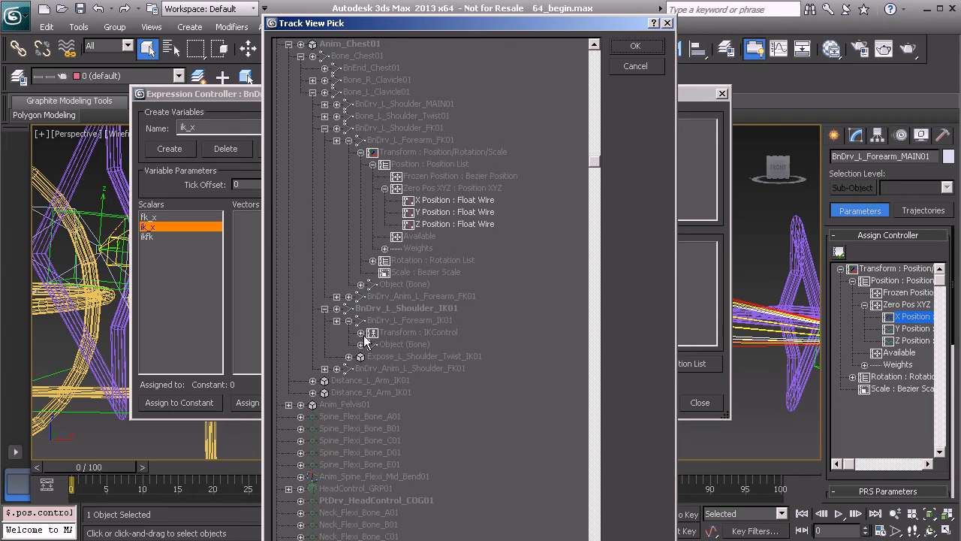
left_click(361, 332)
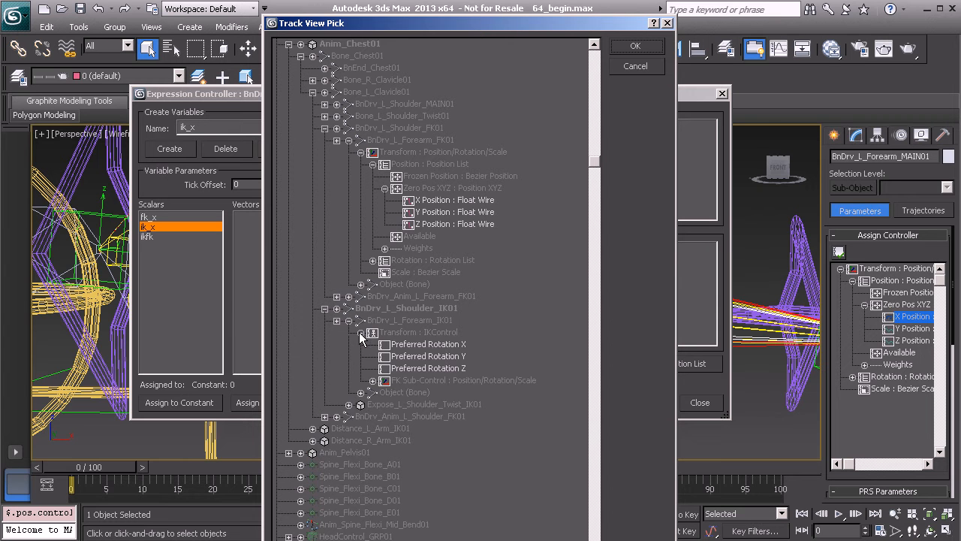
left_click(373, 381)
scroll(430, 343, "down", 3)
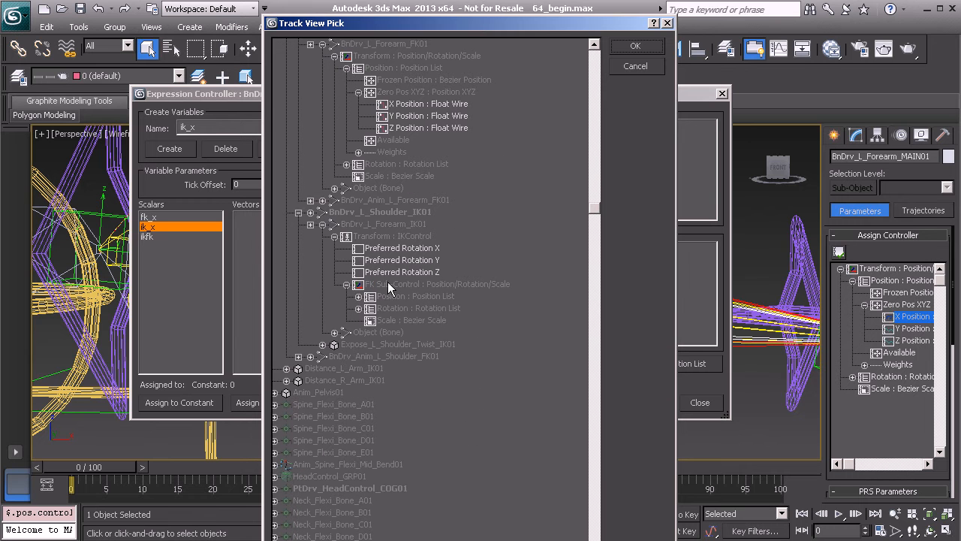
left_click(358, 295)
left_click(371, 319)
left_click(413, 333)
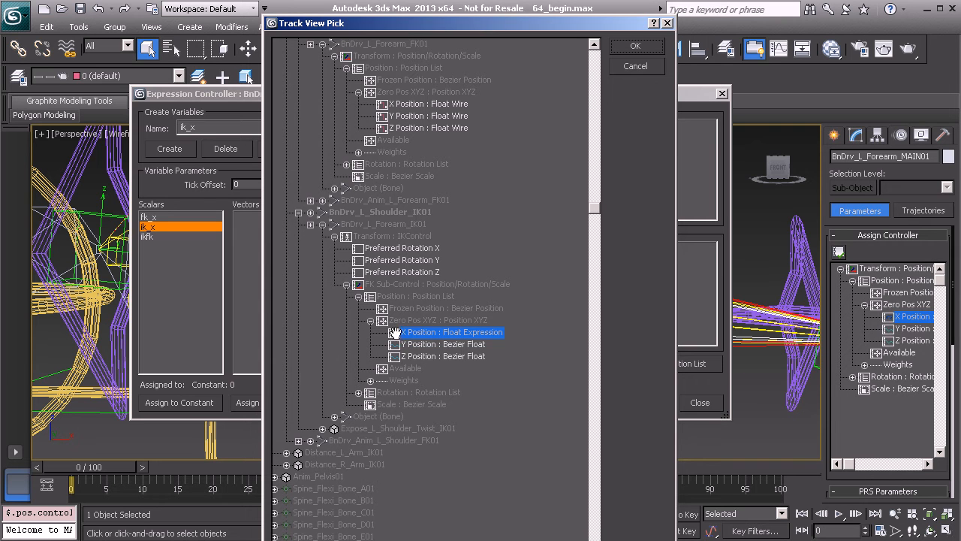
left_click(639, 45)
Step: Assign the ikfk variable to the L_Arm_IK custom attribute in the Extra_Controls modifier of Anim_COG01
left_click(153, 236)
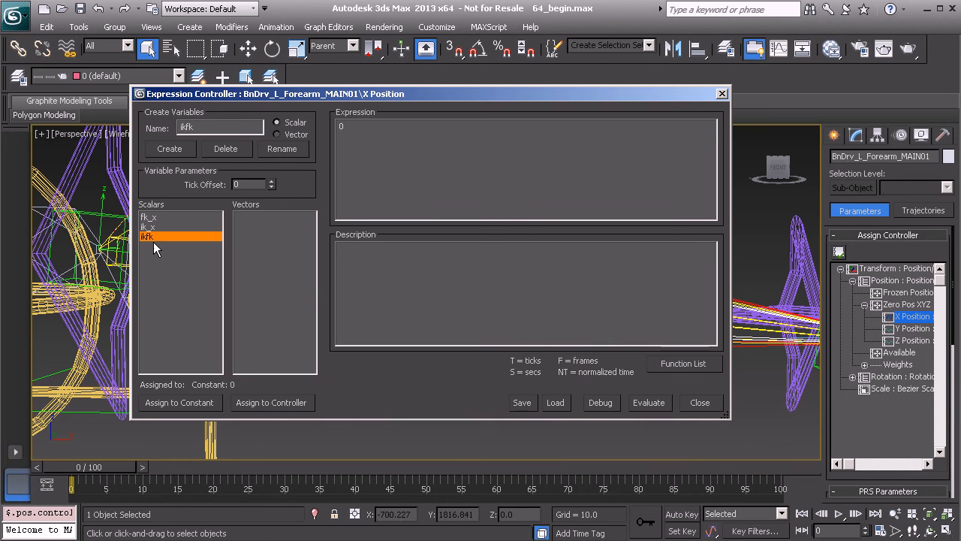
left_click(269, 402)
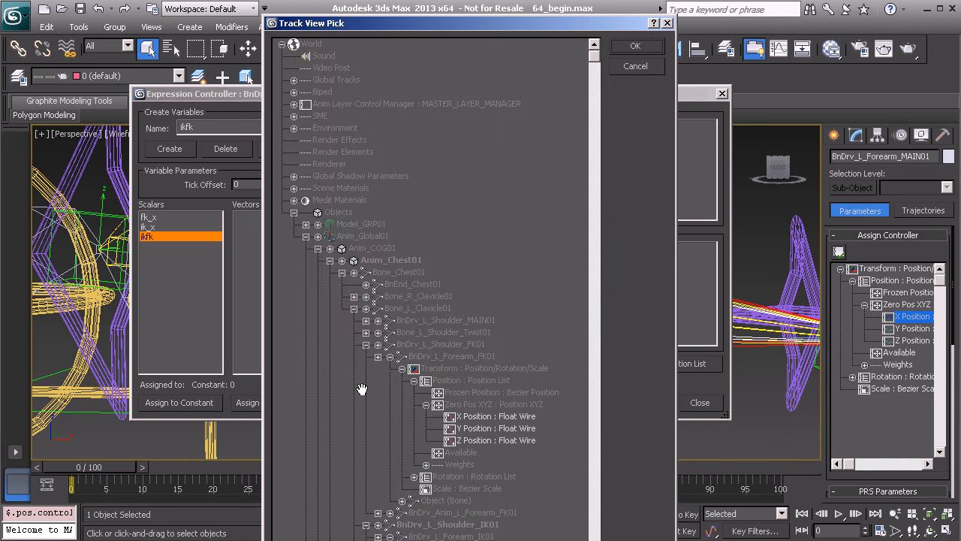
left_click(330, 248)
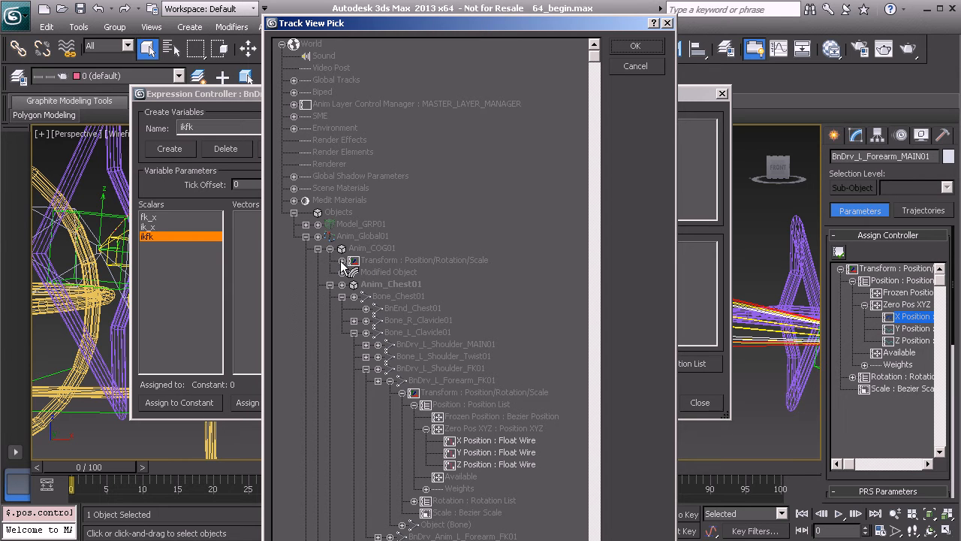
left_click(342, 272)
left_click(354, 284)
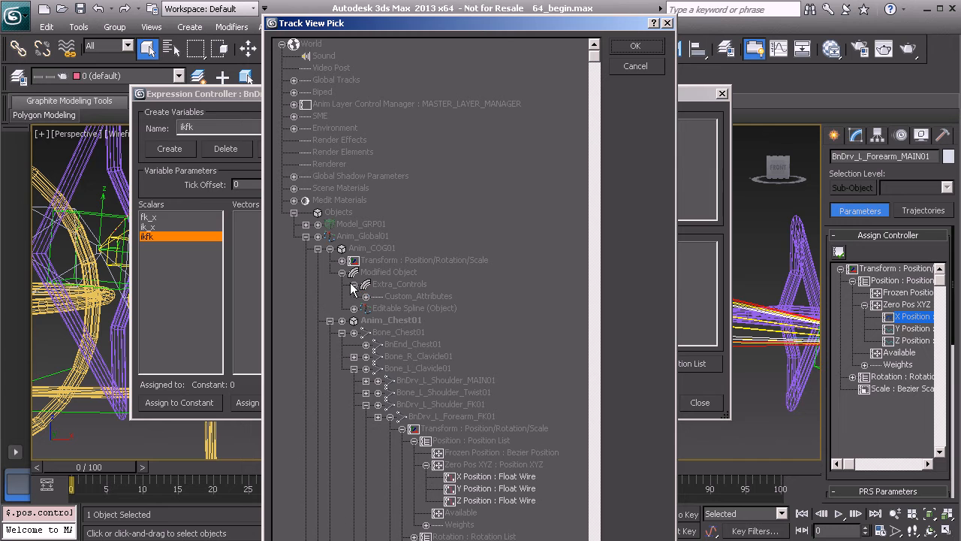
left_click(366, 296)
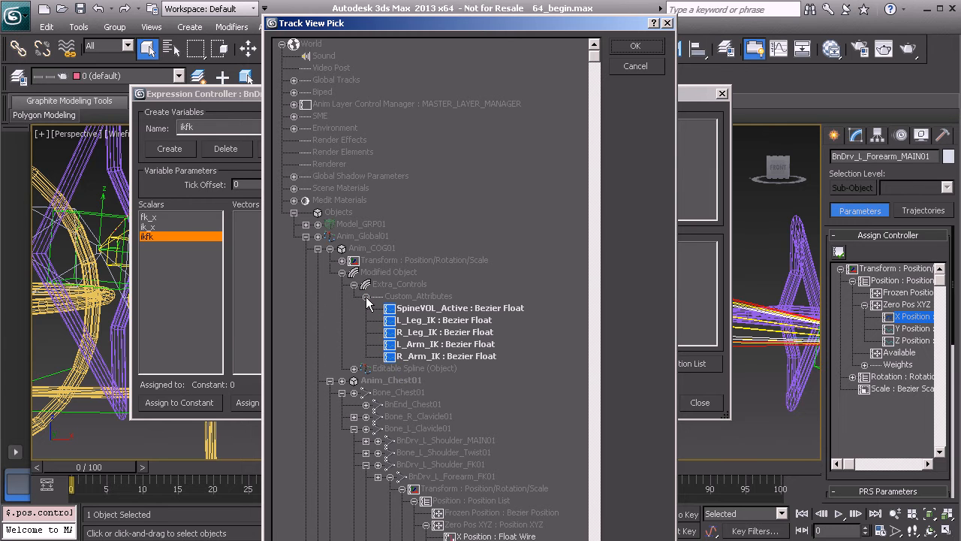
left_click(420, 344)
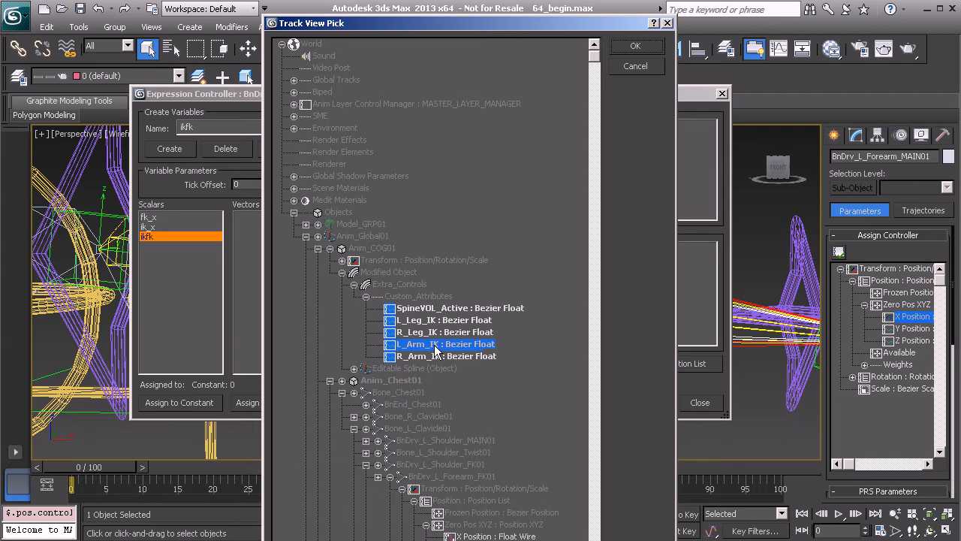
left_click(636, 46)
Step: Write an if expression for the X Position that chooses between ik_x and fk_x based on ikfk, and select its text
left_click(362, 139)
type("if")
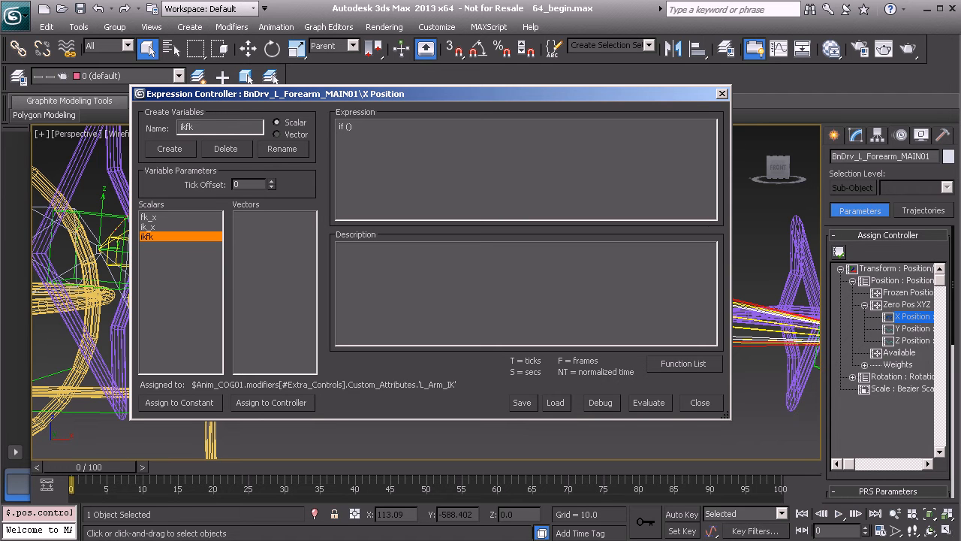
type(" (ik")
type("x, fk")
left_click_drag(418, 126, 333, 134)
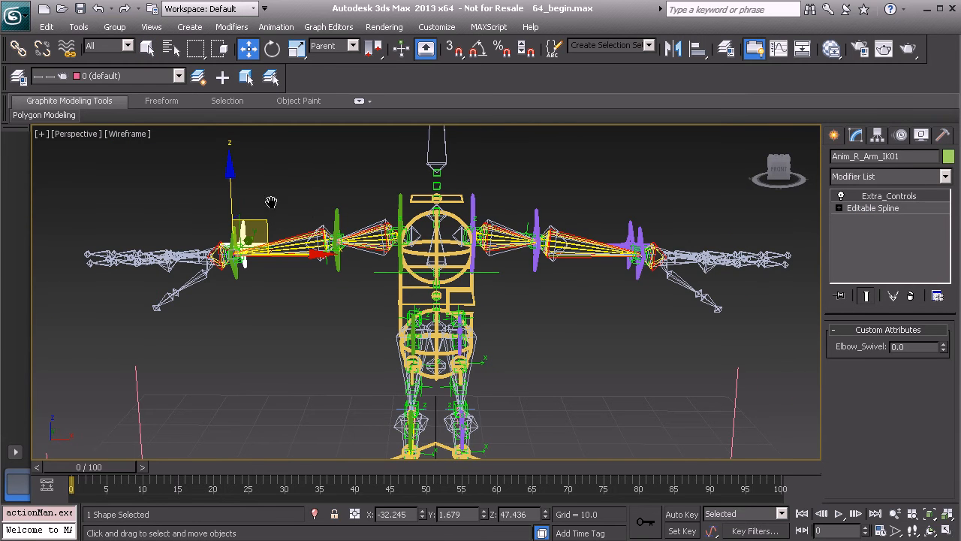
Step: Move the right arm IK control down and away from the body to test the stretch, and undo the move
scroll(271, 201, "up", 4)
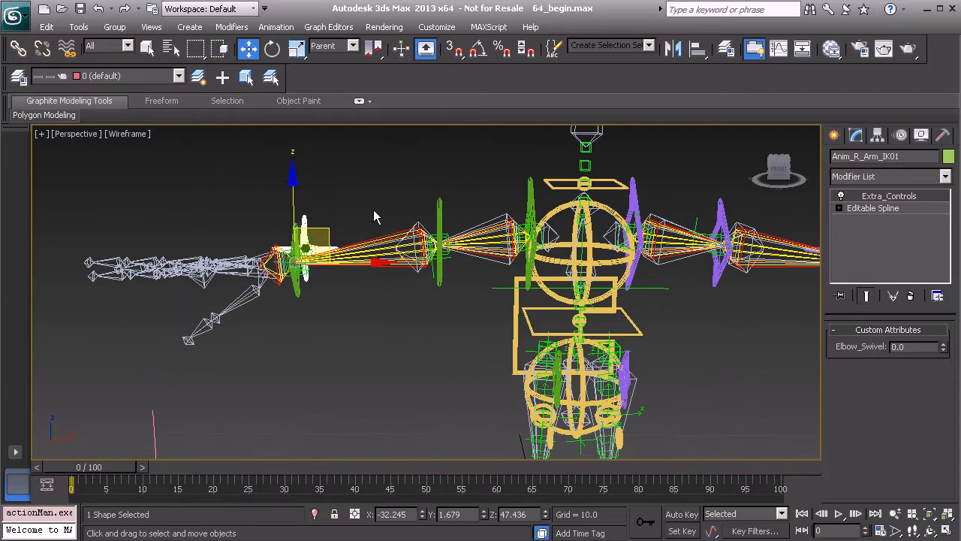
left_click_drag(328, 229, 138, 387)
key("ctrl+z")
Step: Switch the right arm to FK by turning off R_Arm_IK on the Anim_COG01 control
middle_click_drag(279, 332, 334, 353, "alt")
left_click(507, 312)
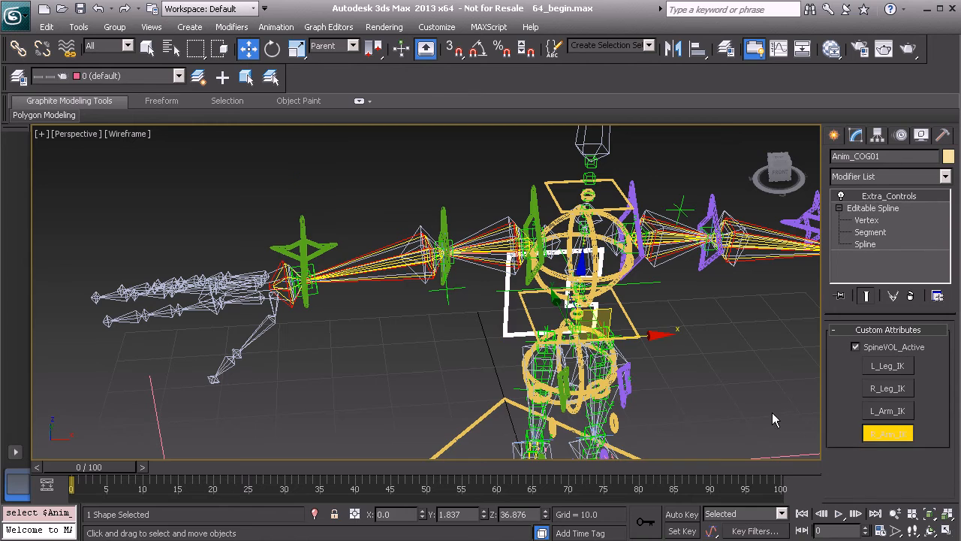
left_click(874, 431)
middle_click_drag(330, 233, 318, 289, "alt")
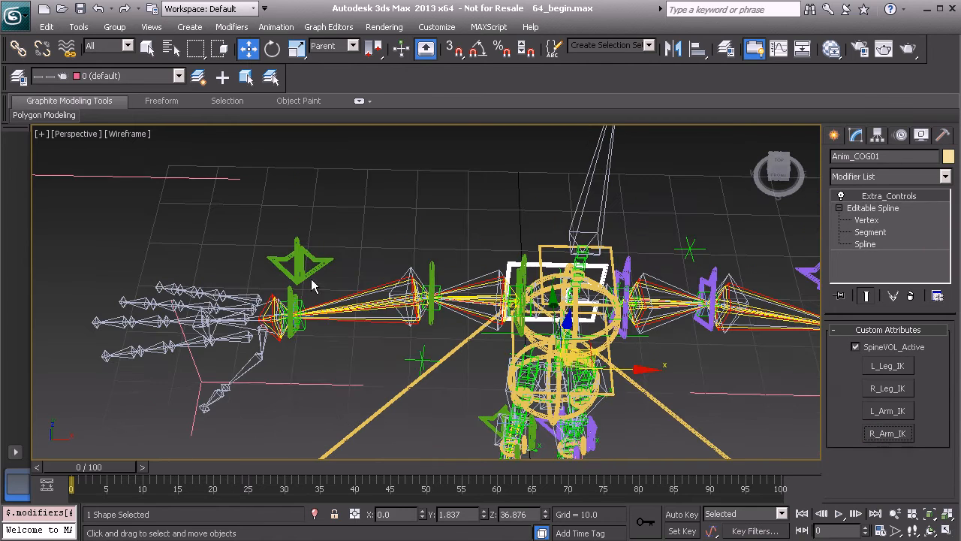
Step: Move the right wrist FK control outward to test the forearm's stretch
left_click(308, 274)
left_click(292, 337)
middle_click_drag(292, 337, 292, 342, "alt")
left_click_drag(291, 342, 447, 301)
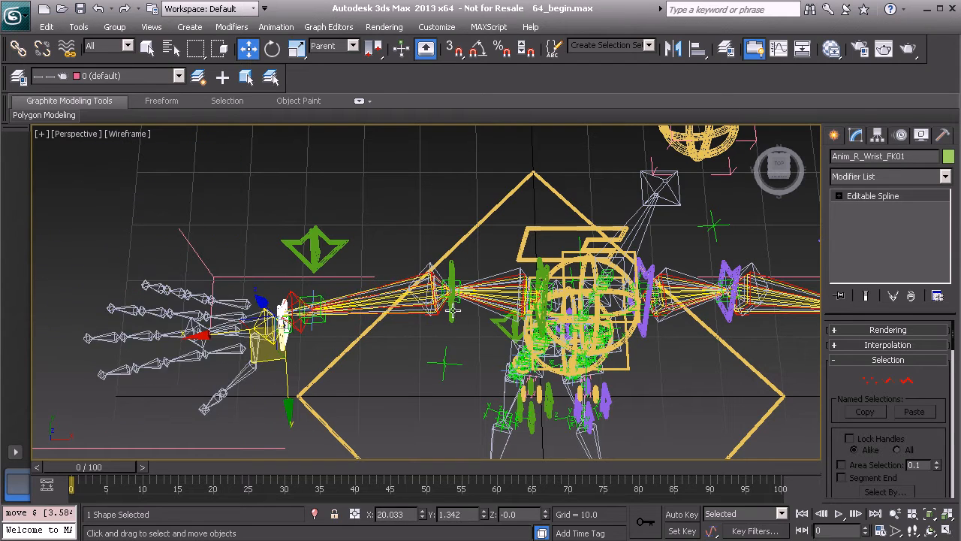
Step: Move the right forearm FK control outward to test the upper arm's stretch
left_click(451, 316)
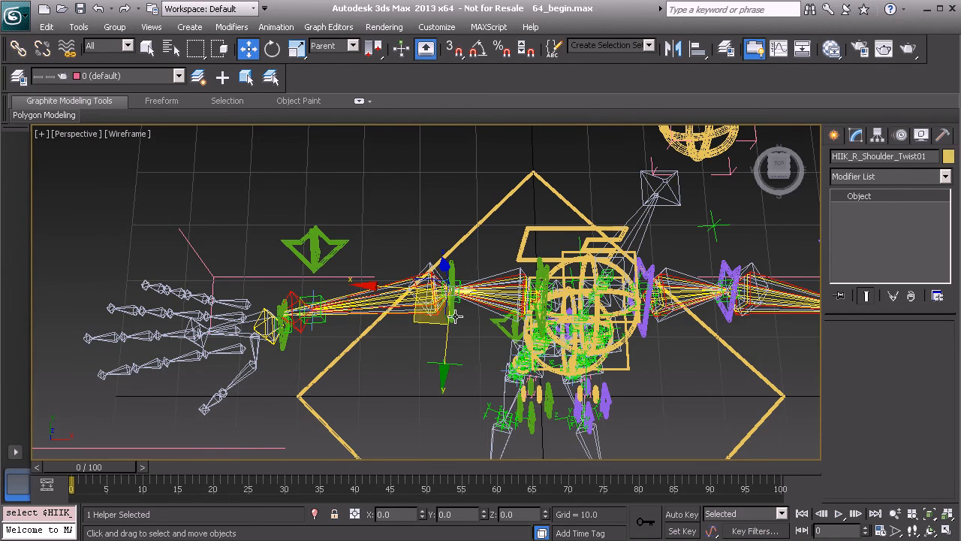
left_click(453, 316)
left_click_drag(454, 316, 364, 347)
Step: Reset the right forearm and wrist FK controls together to their zero transforms
left_click(223, 361, "ctrl")
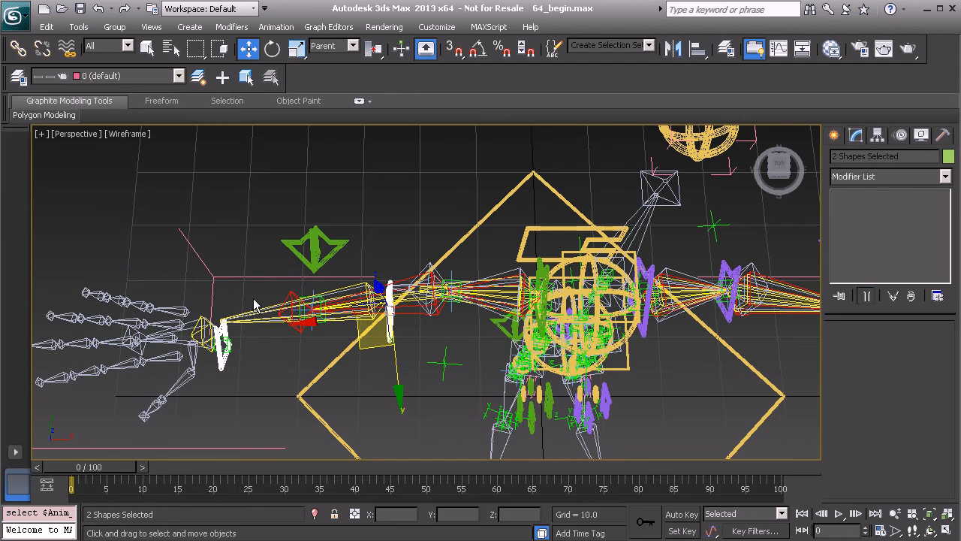
right_click(252, 208)
left_click(218, 180)
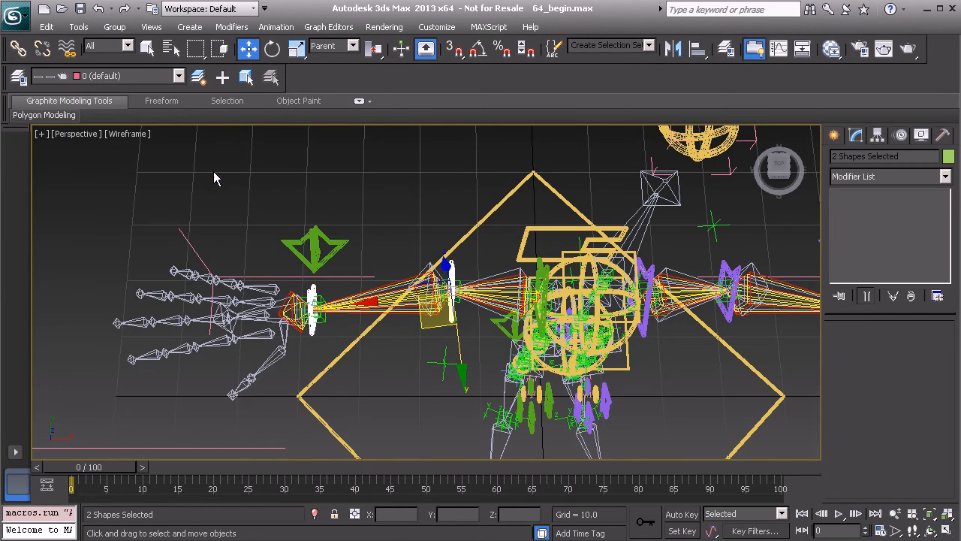
Step: Move the left wrist FK control outward and down to test the forearm's stretch, and undo the move
middle_click_drag(573, 311, 334, 292)
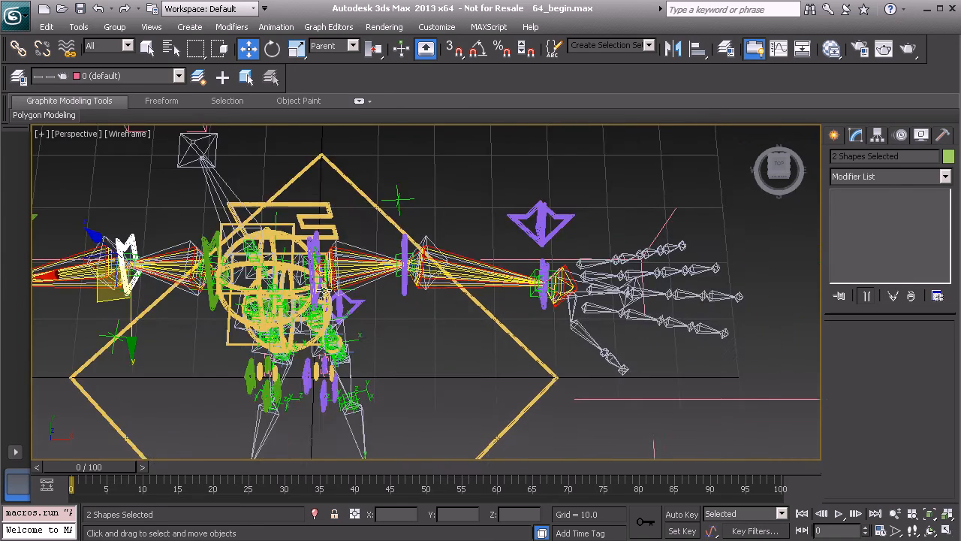
middle_click_drag(434, 280, 371, 274)
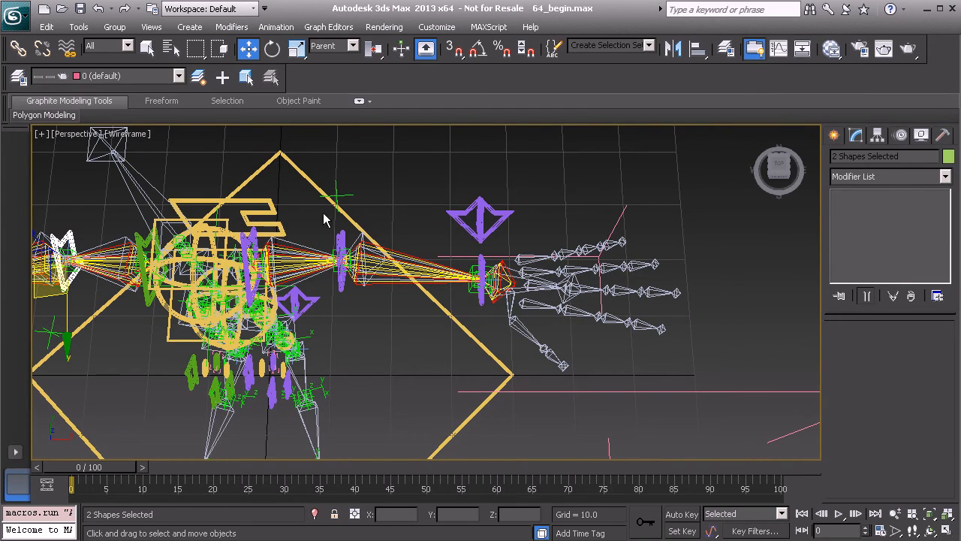
left_click(276, 212)
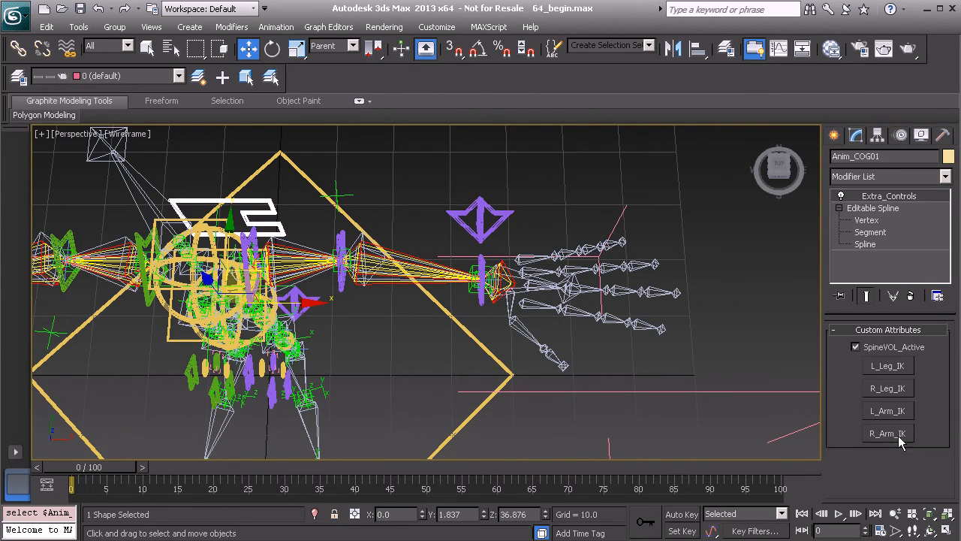
left_click(481, 299)
middle_click_drag(482, 301, 496, 332, "alt")
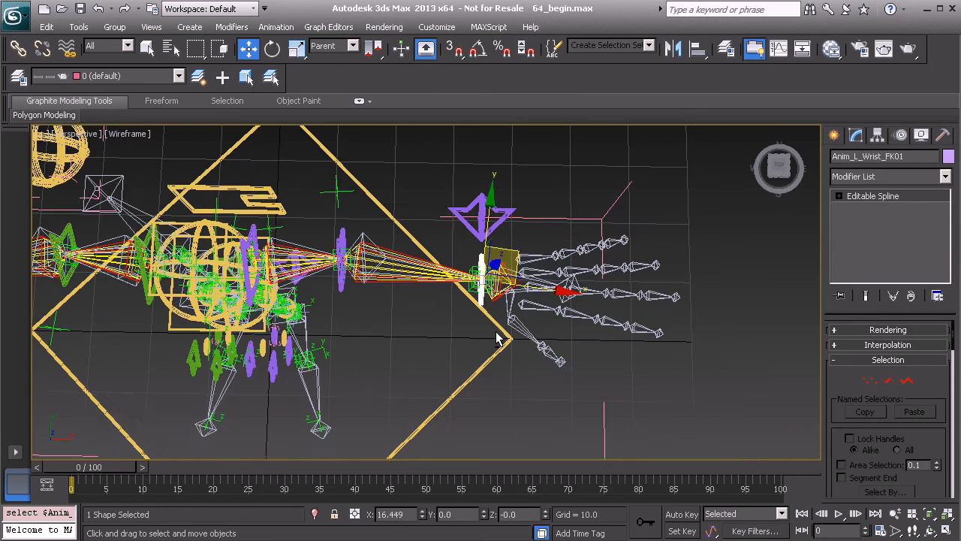
left_click_drag(514, 253, 595, 340)
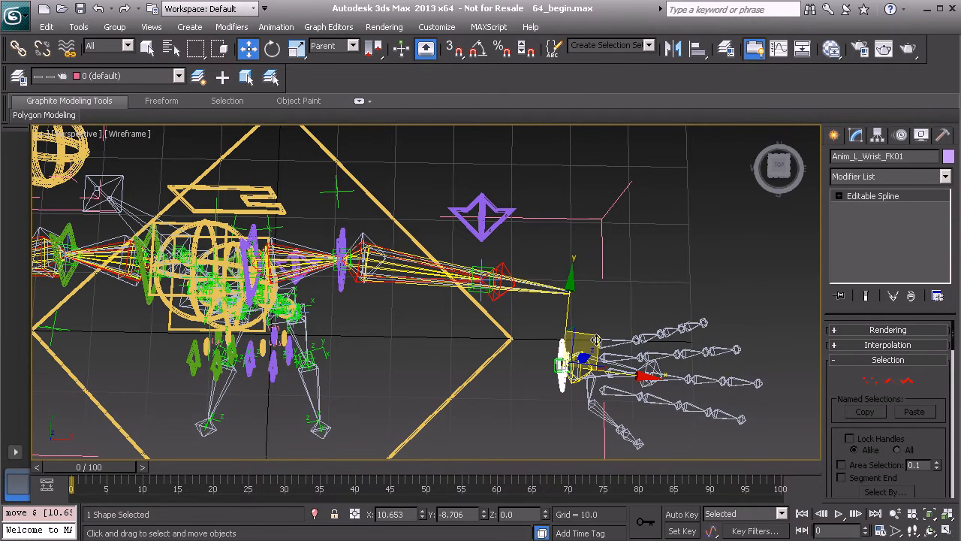
key("ctrl+z")
Step: Move the left forearm FK control outward to test the stretch, and reset it to its zero transform
left_click(339, 239)
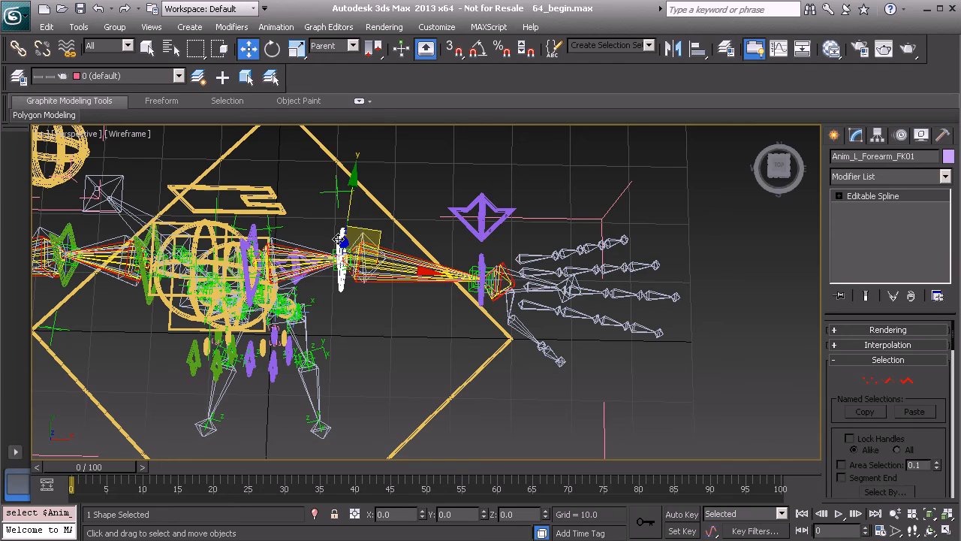
left_click_drag(379, 238, 418, 300)
right_click(329, 197)
left_click(303, 166)
Step: Switch the left arm to IK by turning on L_Arm_IK on the Anim_COG01 control
middle_click_drag(473, 314, 350, 306, "alt")
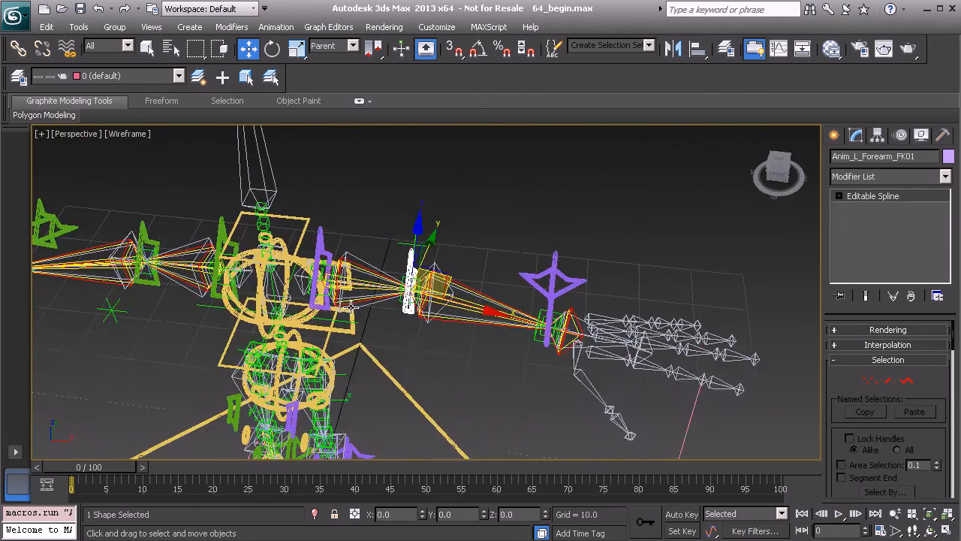
left_click(350, 329)
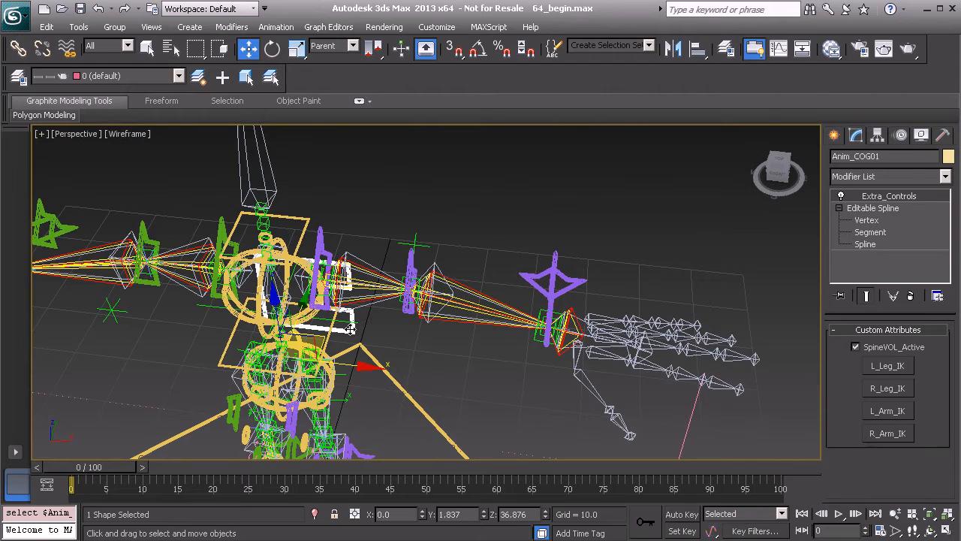
left_click(879, 417)
middle_click_drag(489, 299, 496, 332, "alt")
Step: Move the left arm IK control to test the arm's IK behaviour, and undo the move
left_click(574, 302)
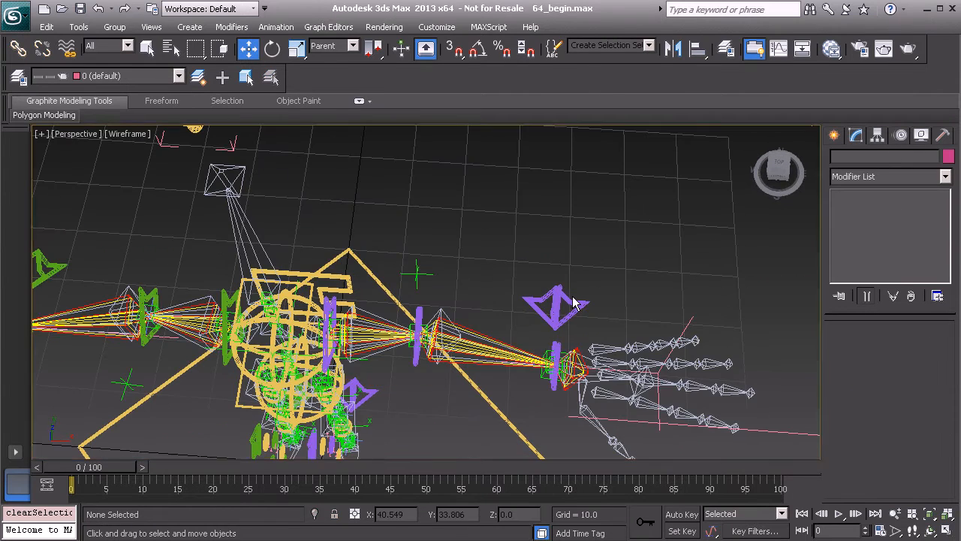
left_click(567, 298)
middle_click_drag(568, 297, 483, 278, "alt")
left_click_drag(483, 277, 441, 237)
Step: Examine the rig's left and right arm bones and controls from several view angles
middle_click_drag(323, 260, 432, 313)
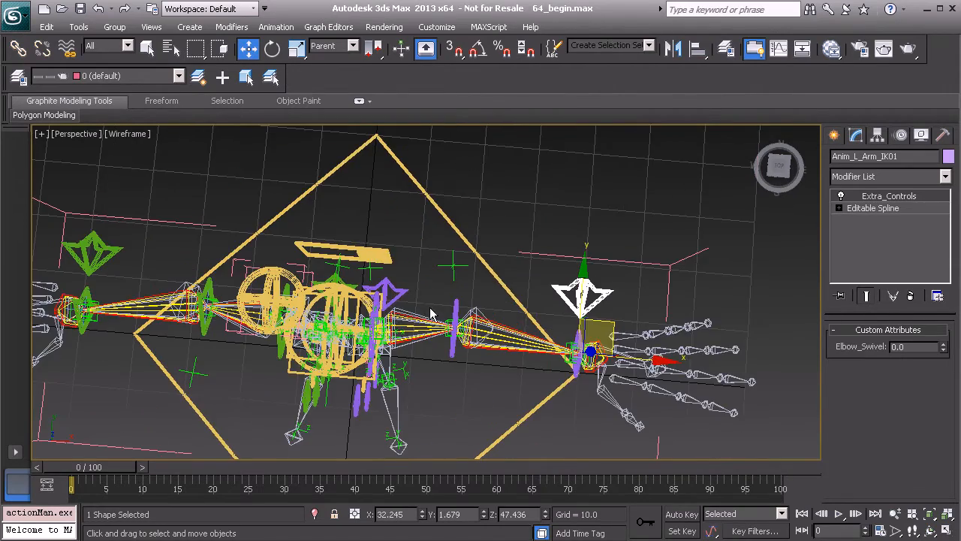
middle_click_drag(366, 302, 370, 201, "alt")
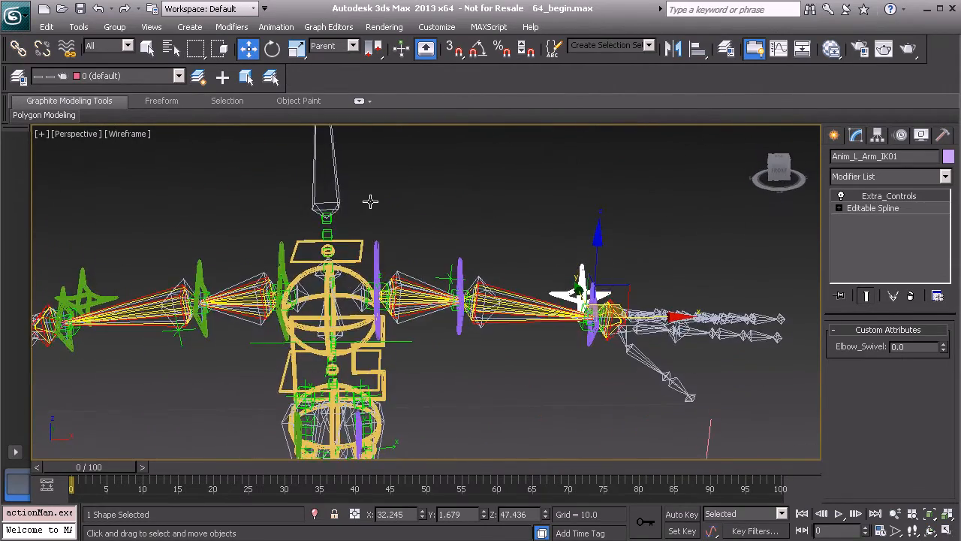
middle_click_drag(333, 290, 342, 277, "alt")
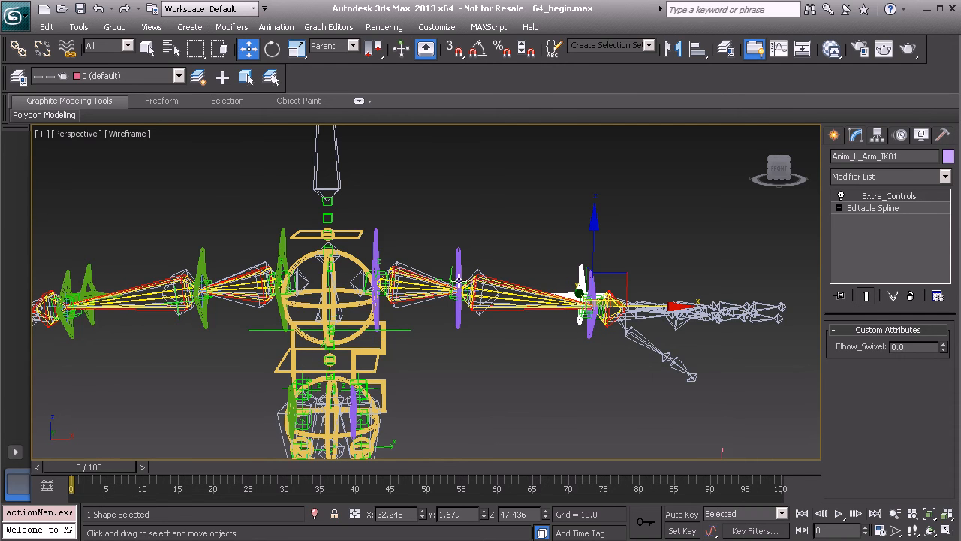
middle_click_drag(437, 278, 362, 263)
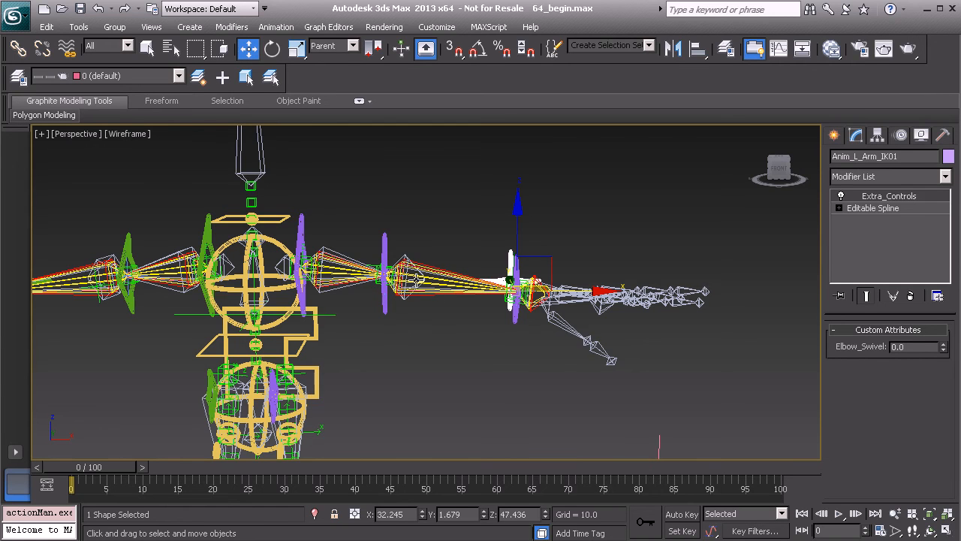
middle_click_drag(338, 275, 406, 276)
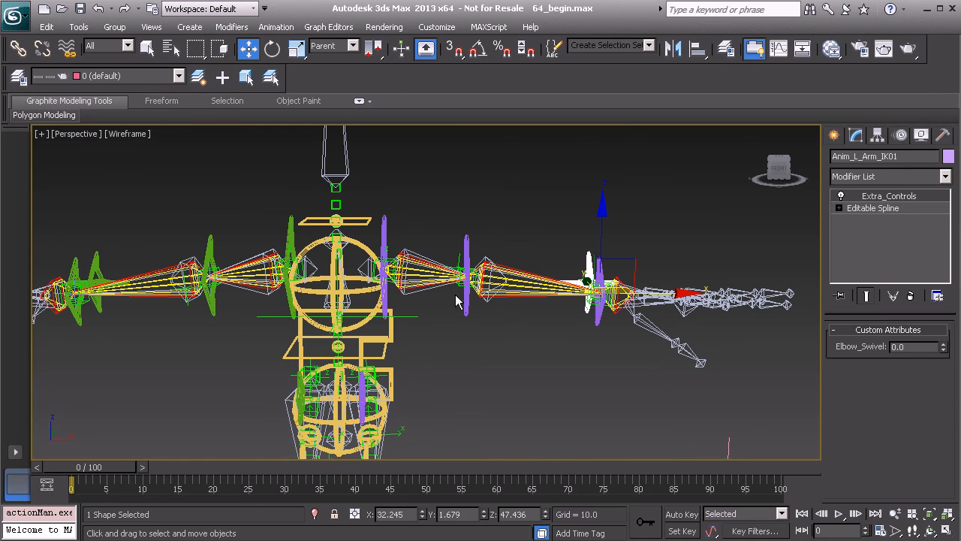
middle_click_drag(549, 303, 474, 285)
middle_click_drag(321, 266, 472, 258)
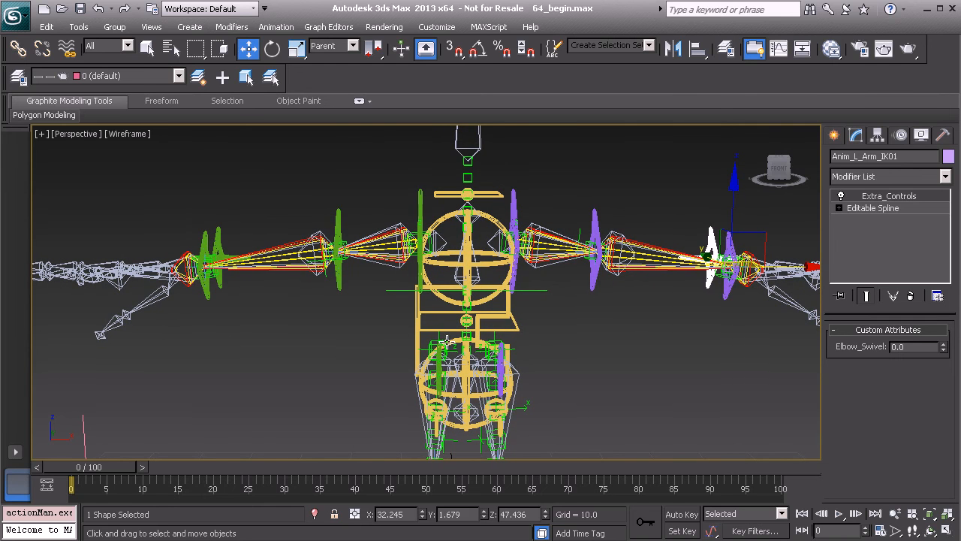
scroll(431, 219, "down", 2)
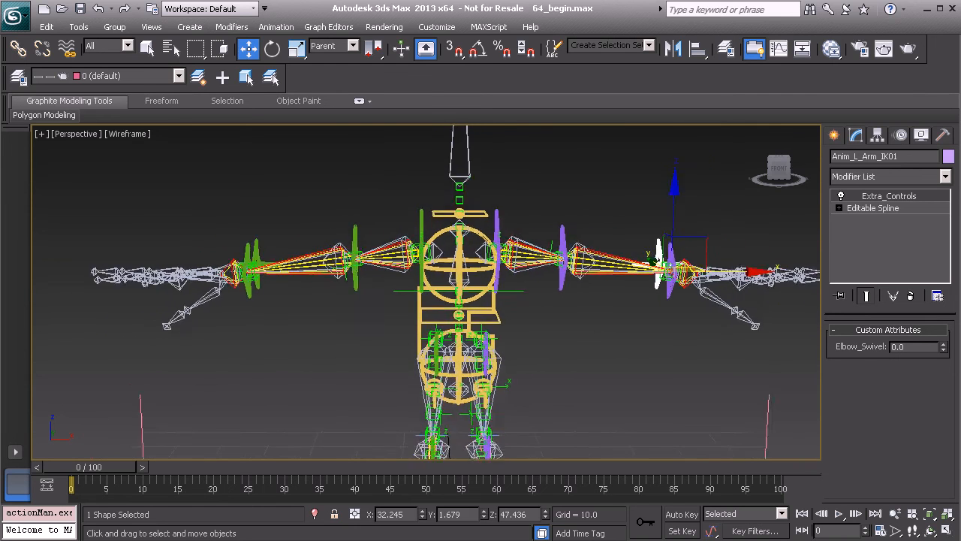
middle_click_drag(450, 265, 368, 241)
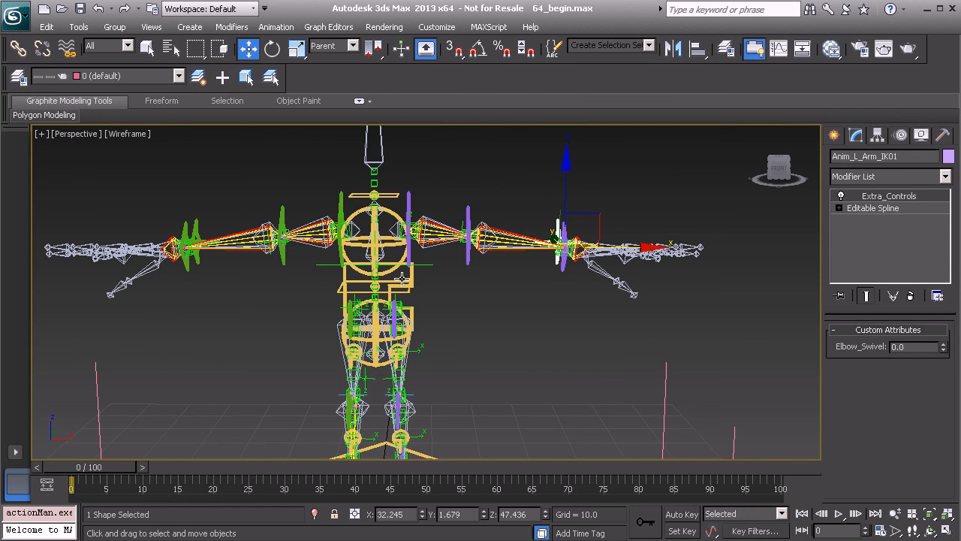
middle_click_drag(321, 261, 351, 271, "alt")
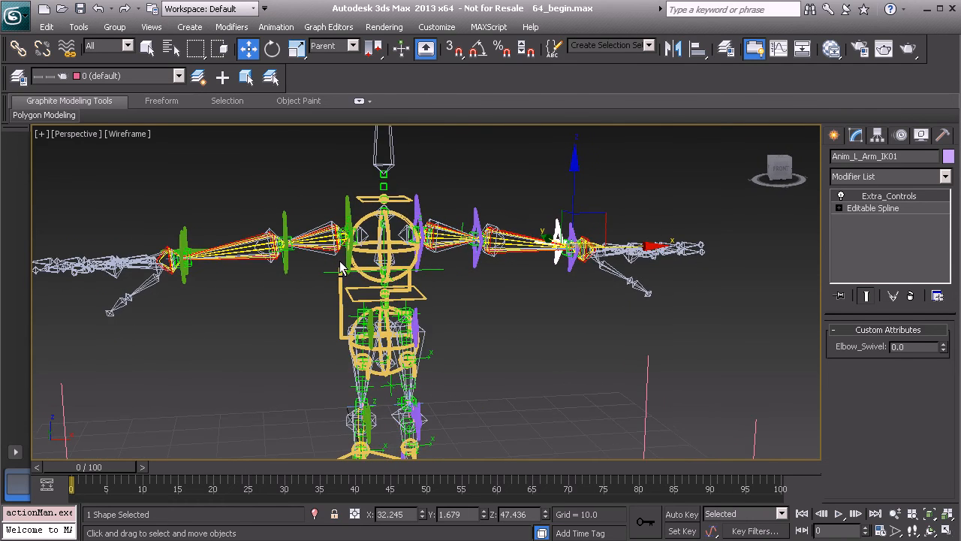